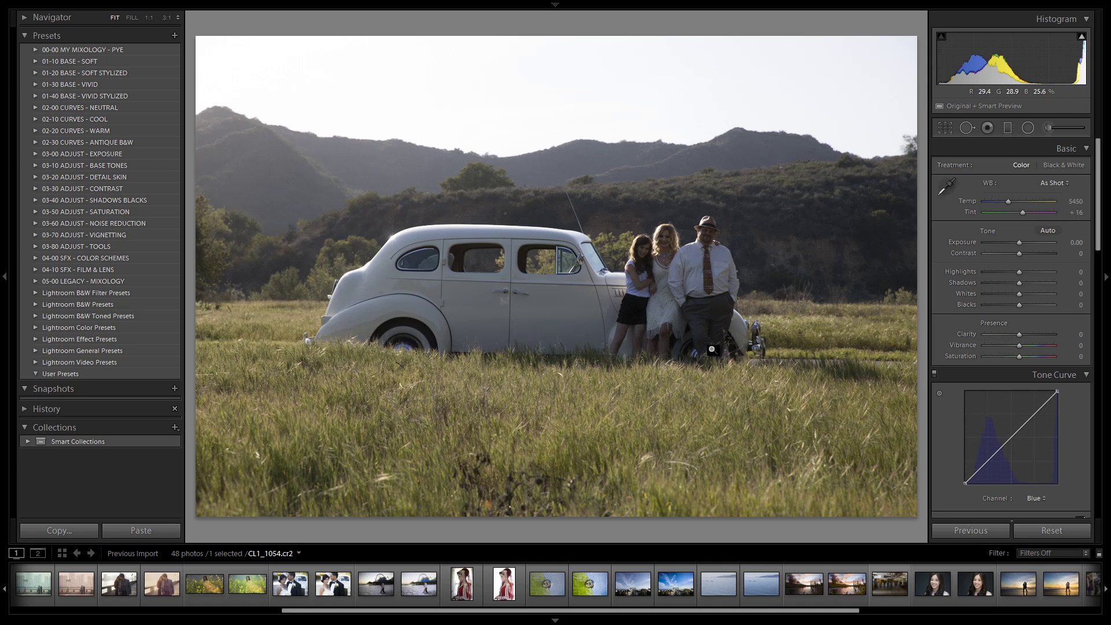
Check the photo's camera, lens and exposure details in the info overlay, and hide the overlay again
{"action": "key", "text": "i"}
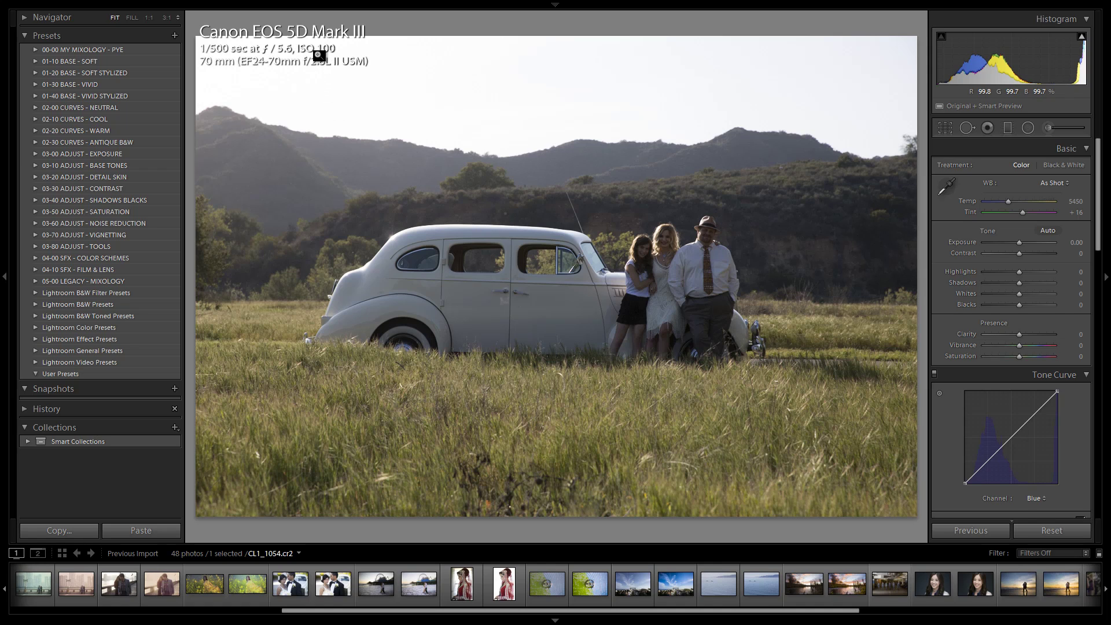
{"action": "key", "text": "i"}
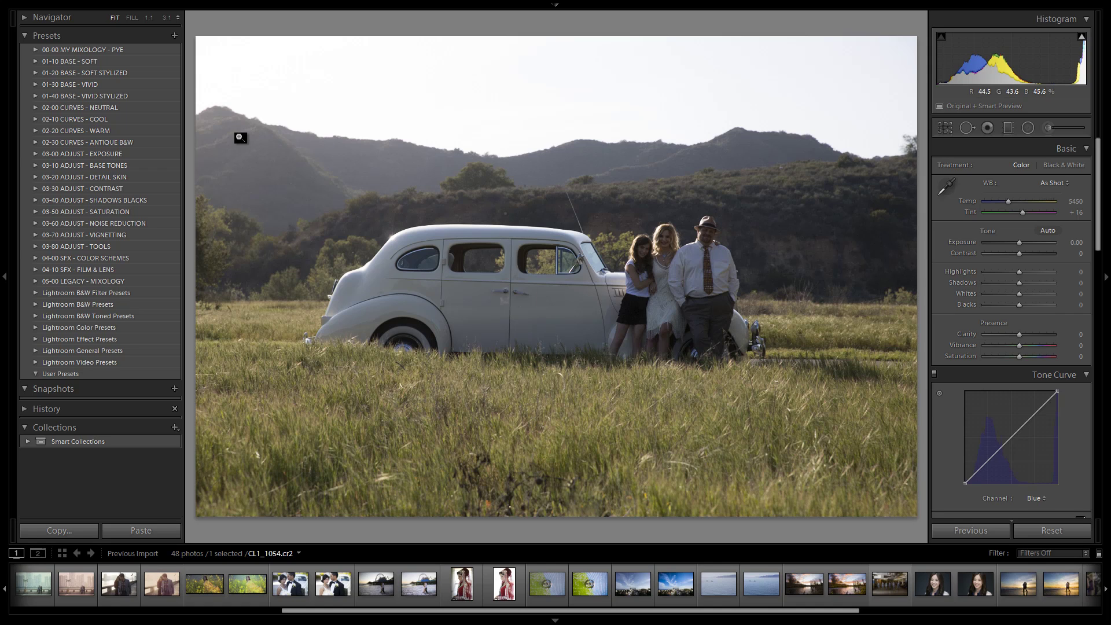
Try the vivid stylized presets 40b. Bright Fade and 41b. Neutral Fade - Color Filmic, with exposure +1.33 and contrast reset to 0
{"action": "left_click", "coordinate": [36, 95]}
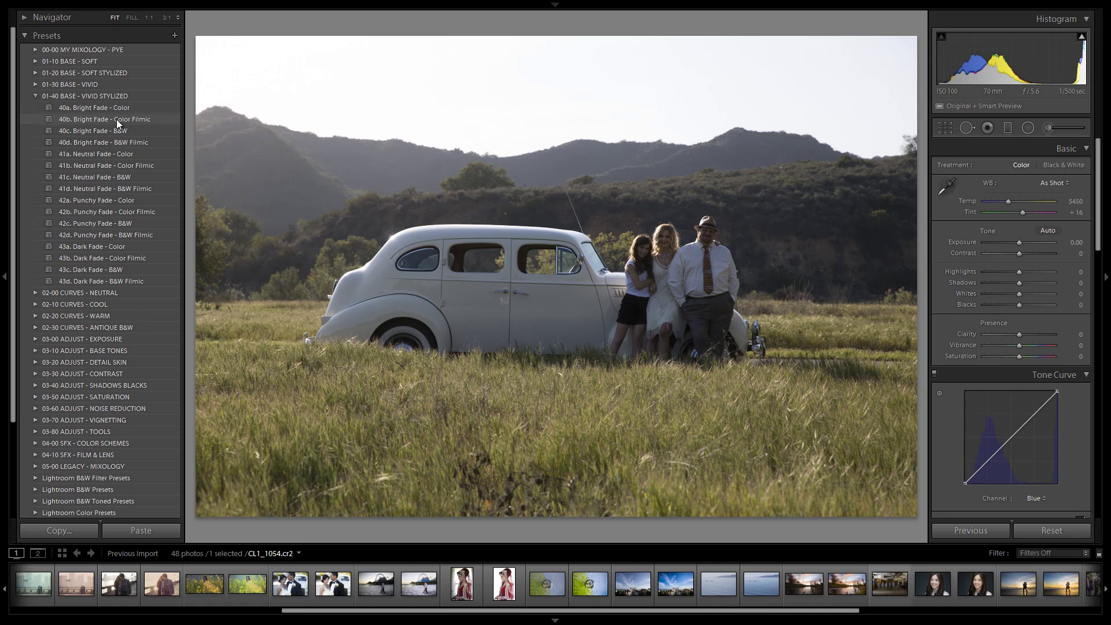
{"action": "left_click", "coordinate": [133, 120]}
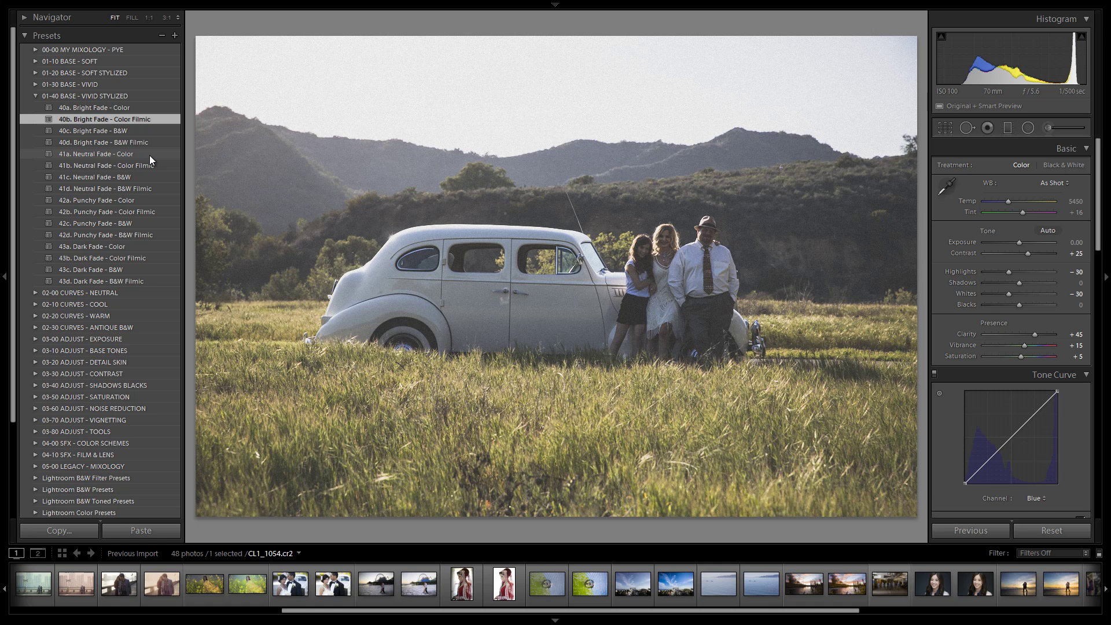
{"action": "left_click", "coordinate": [135, 164]}
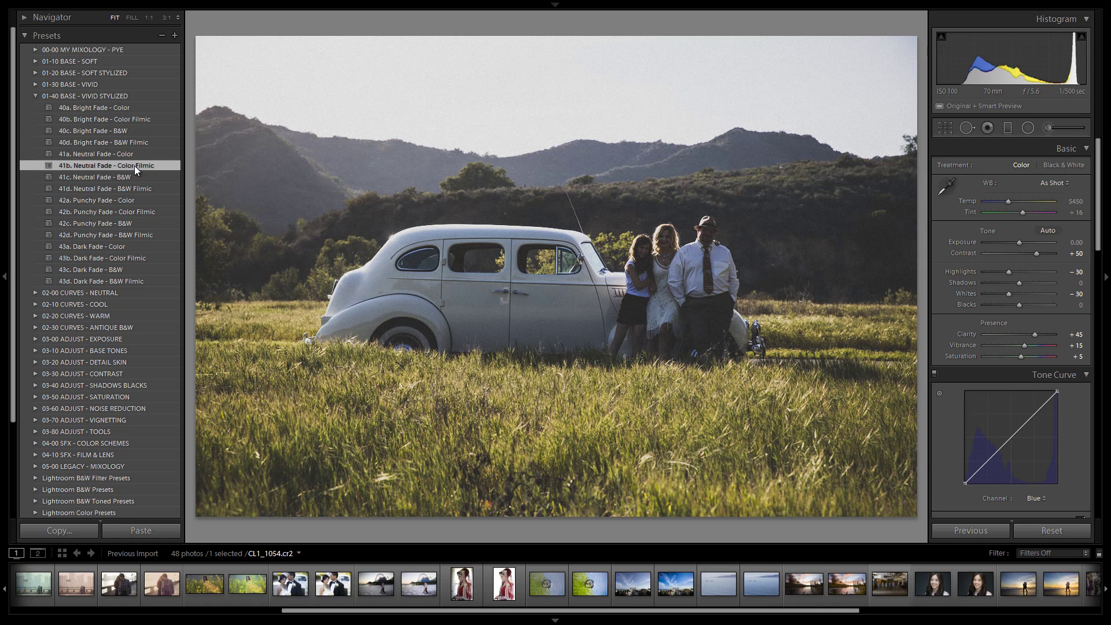
{"action": "left_click_drag", "start_coordinate": [1020, 241], "coordinate": [1029, 242]}
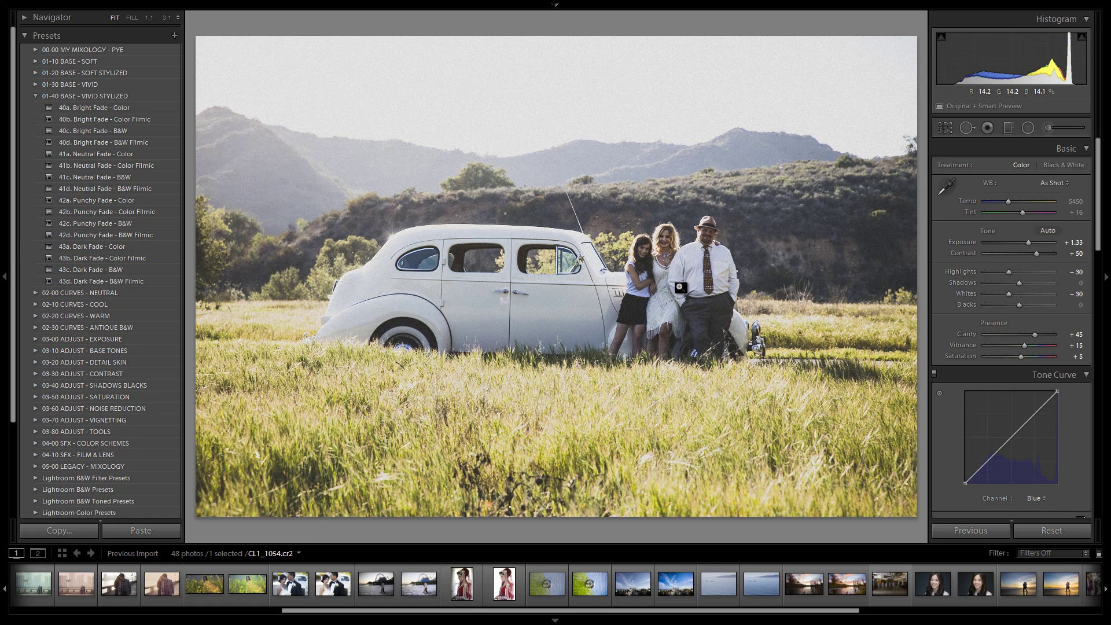
{"action": "left_click_drag", "start_coordinate": [1041, 253], "coordinate": [1036, 253]}
{"action": "left_click", "coordinate": [1036, 250]}
{"action": "double_click", "coordinate": [1034, 255]}
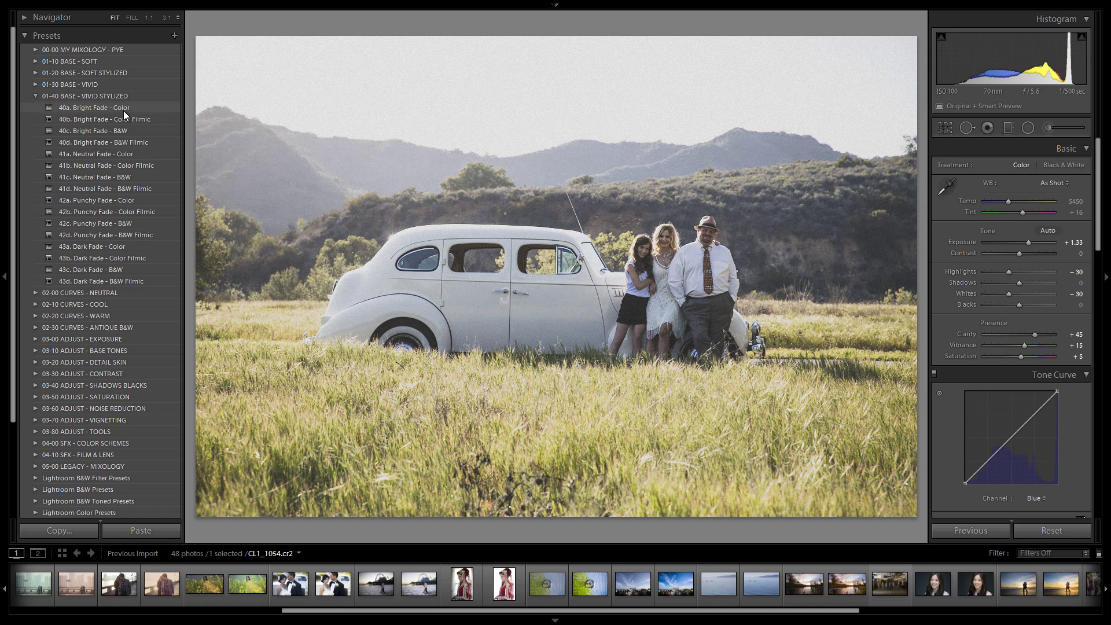
Try the Punchy Fade and 43b. Dark Fade - Color Filmic presets, with exposure at +2.25 and contrast reset to 0
{"action": "left_click", "coordinate": [119, 234]}
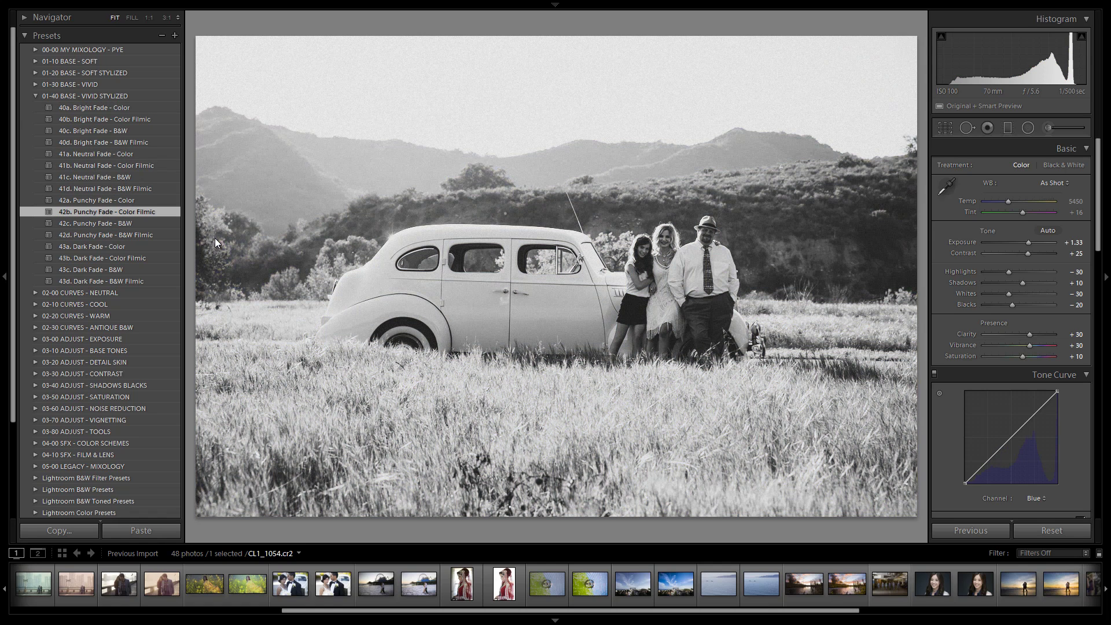
{"action": "left_click", "coordinate": [100, 257]}
{"action": "left_click_drag", "start_coordinate": [1026, 238], "coordinate": [1037, 240]}
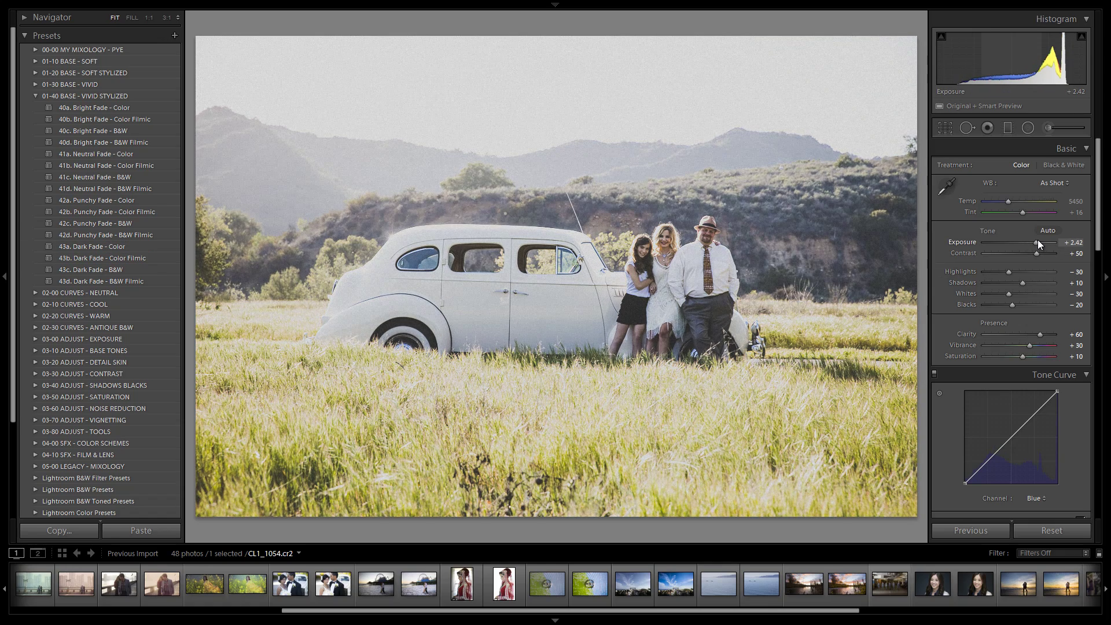
{"action": "double_click", "coordinate": [1037, 255]}
{"action": "left_click_drag", "start_coordinate": [1036, 244], "coordinate": [1035, 244]}
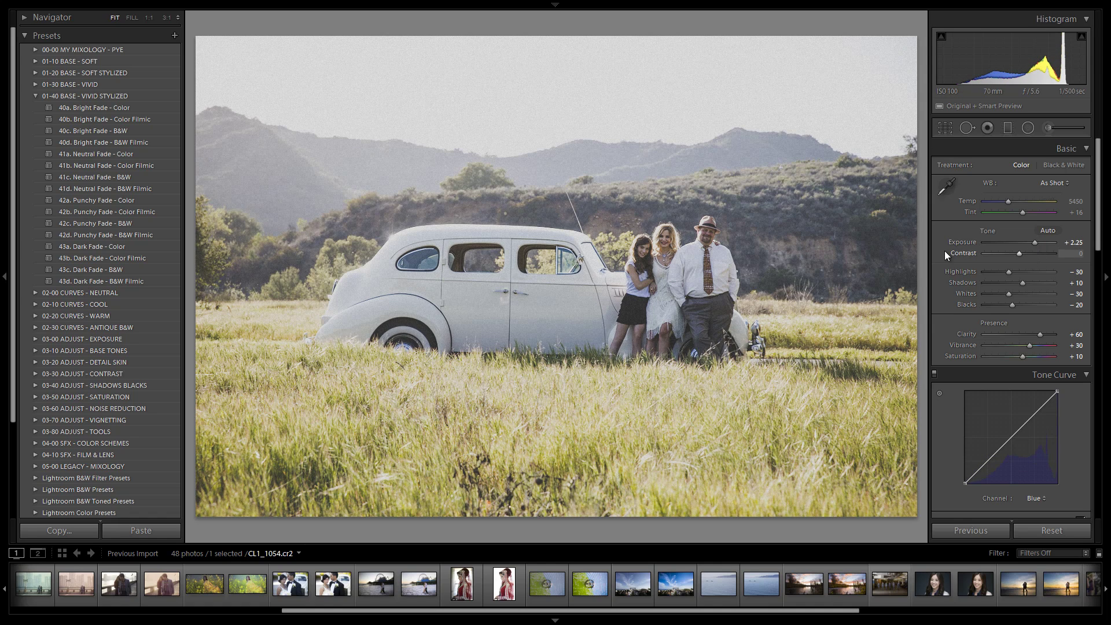
Apply the 40b. Bright Fade - Color Filmic preset and set the exposure to +1.50
{"action": "left_click", "coordinate": [121, 117]}
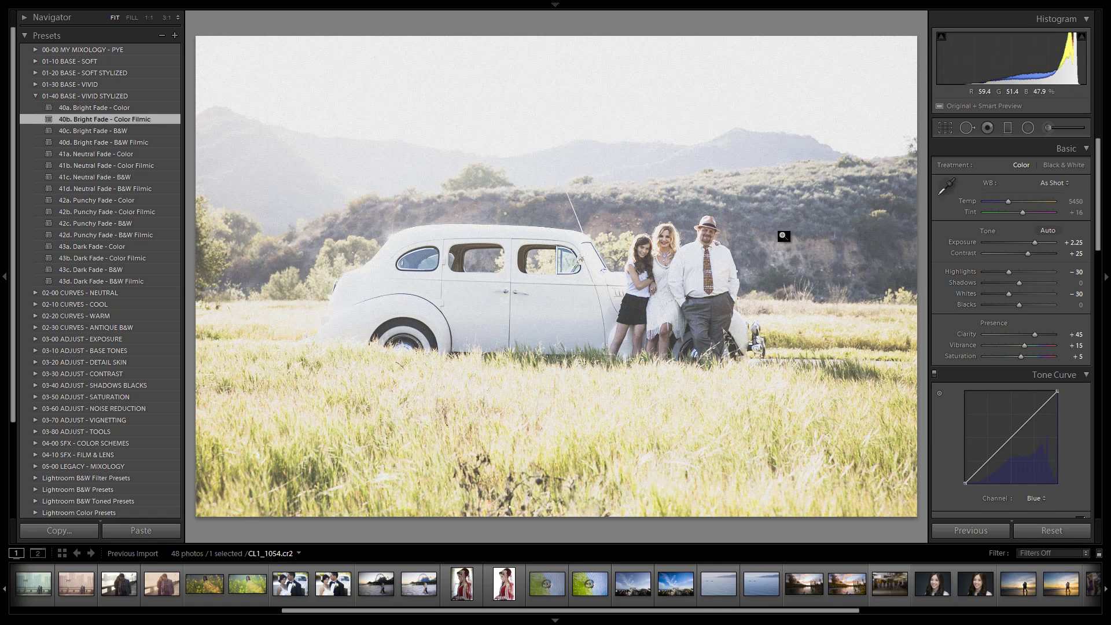
{"action": "left_click_drag", "start_coordinate": [1035, 242], "coordinate": [1029, 242]}
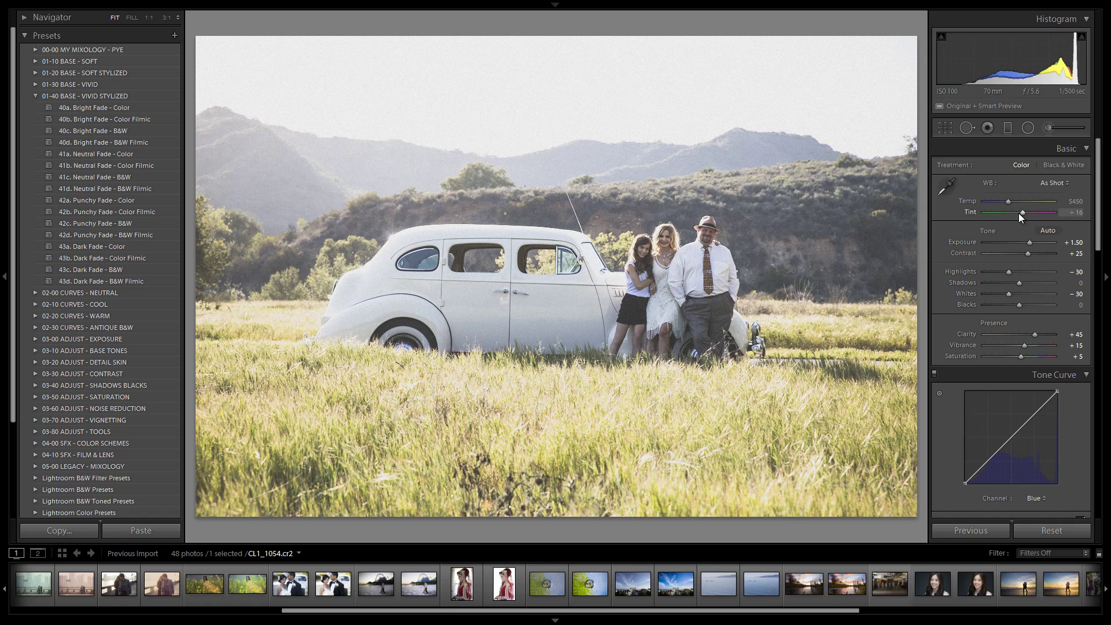
Fine-tune the white balance to a temperature of 5500 and a tint of +21
{"action": "key", "text": "shift"}
{"action": "key", "text": "shift+Down"}
{"action": "key", "text": "shift+Down"}
{"action": "key", "text": "shift+Down"}
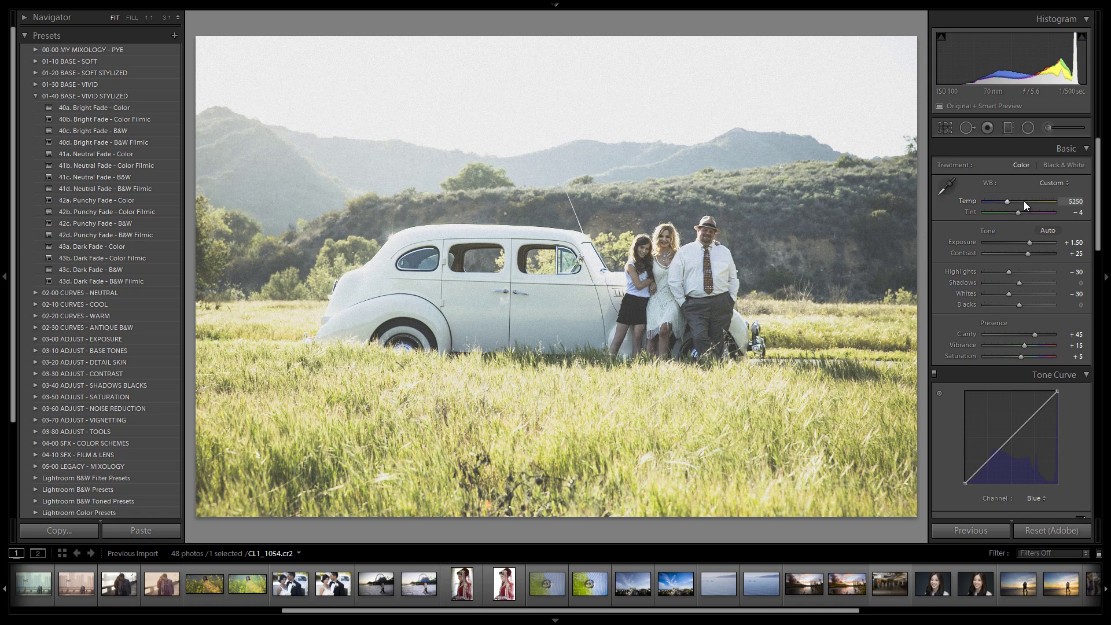
{"action": "key", "text": "shift+Up"}
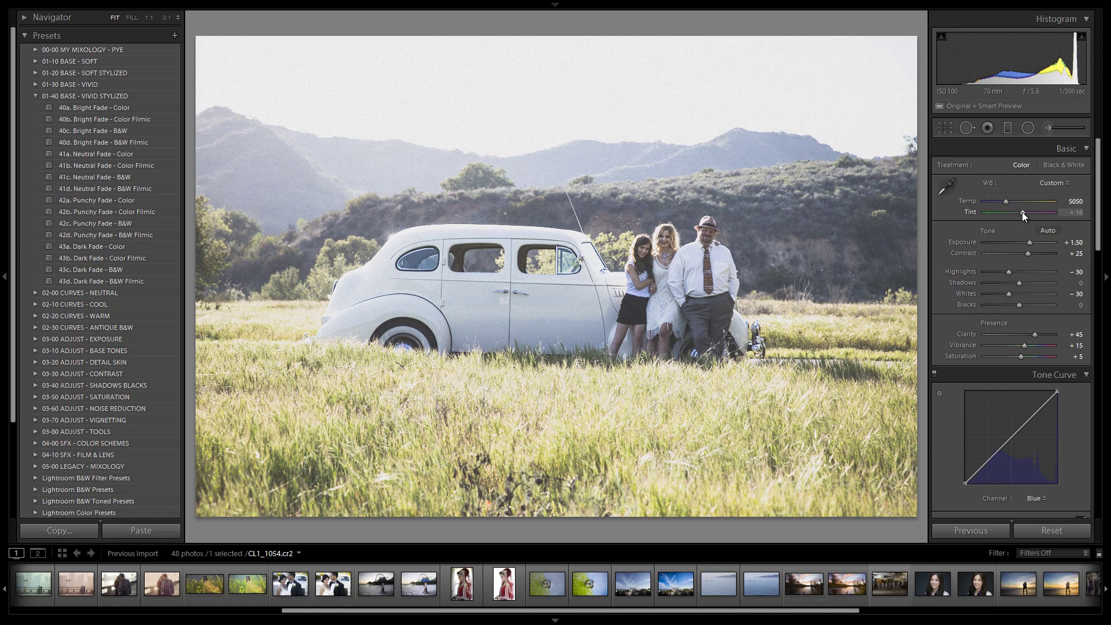
{"action": "key", "text": "shift+Up"}
{"action": "key", "text": "shift+Up"}
{"action": "key", "text": "shift+Up"}
{"action": "key", "text": "shift+Down"}
{"action": "key", "text": "shift+Up"}
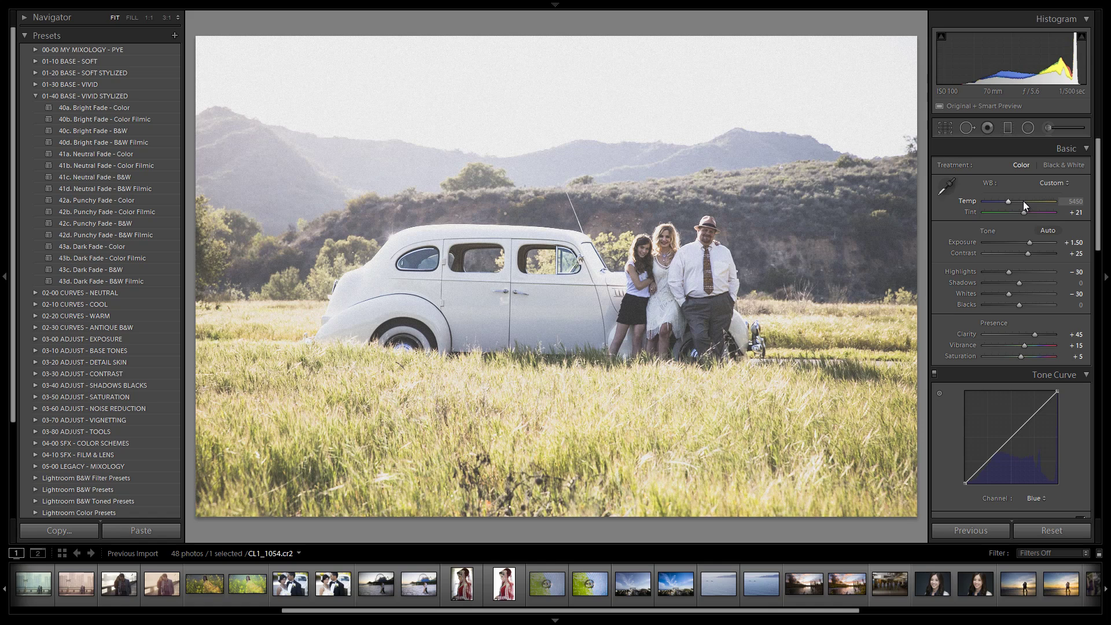
{"action": "key", "text": "Up"}
Try the warm curve presets Bright Wash Amber, Apricot, Crimson and Warm Cross on the photo
{"action": "left_click", "coordinate": [34, 96]}
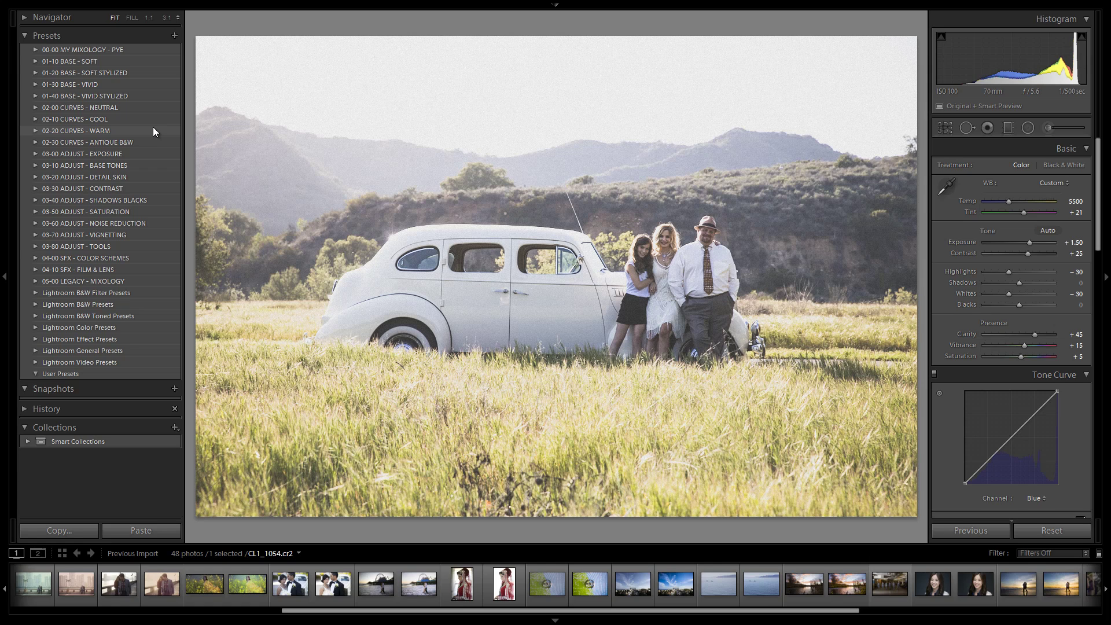
{"action": "left_click", "coordinate": [35, 130]}
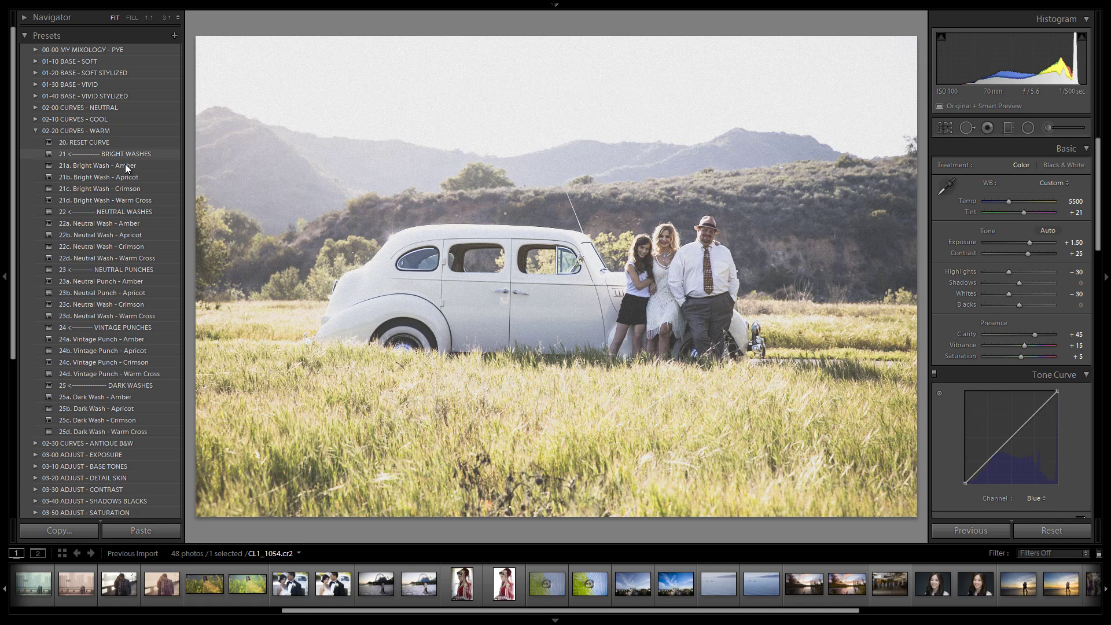
{"action": "left_click", "coordinate": [144, 166]}
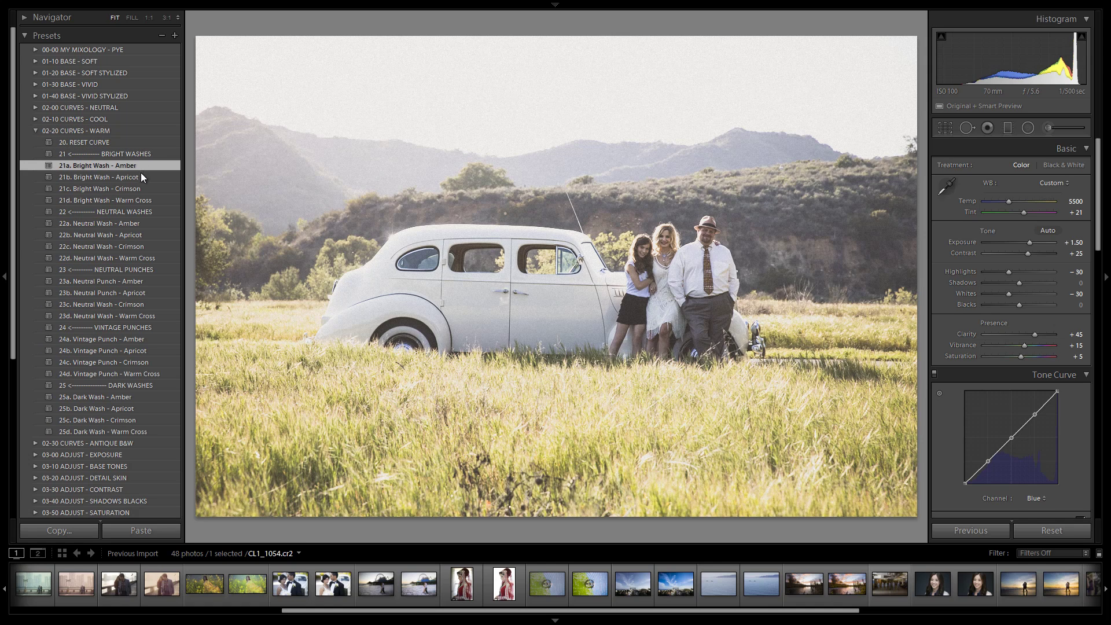
{"action": "left_click", "coordinate": [141, 173]}
{"action": "left_click", "coordinate": [140, 186]}
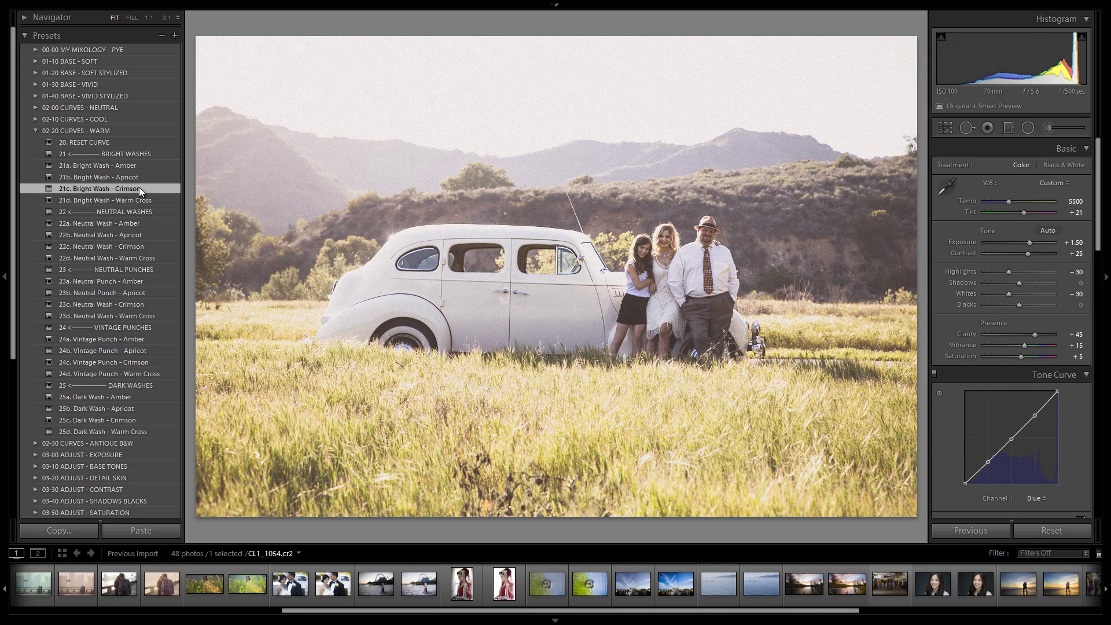
{"action": "left_click", "coordinate": [138, 198]}
{"action": "left_click", "coordinate": [140, 190]}
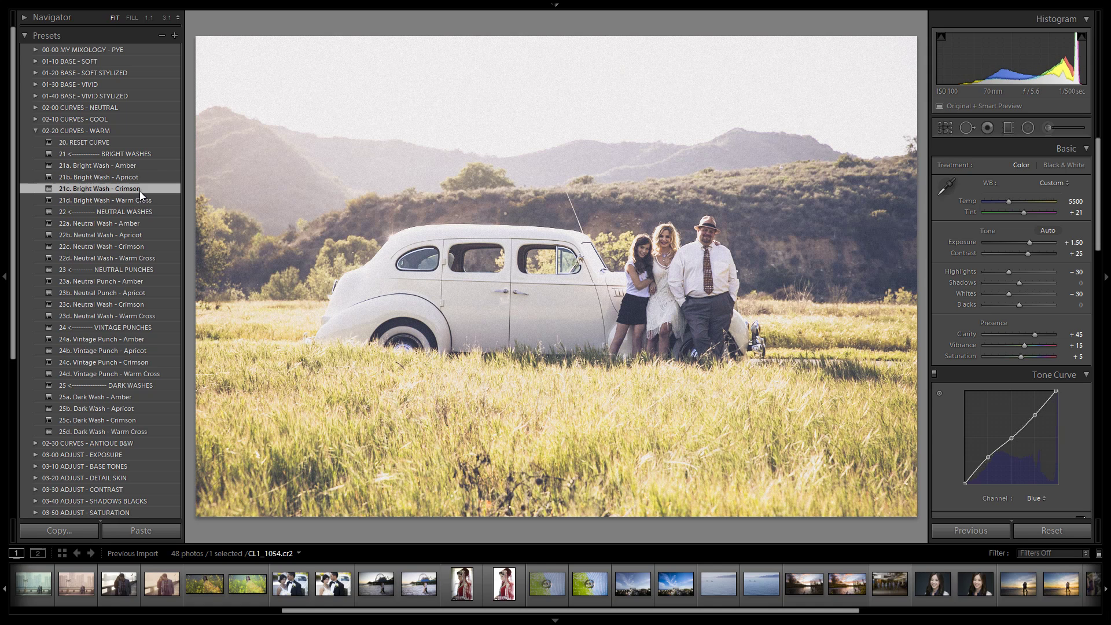
Compare the Apricot and Amber bright washes and keep the 21a. Bright Wash - Amber curve applied
{"action": "left_click", "coordinate": [144, 177]}
{"action": "left_click", "coordinate": [147, 167]}
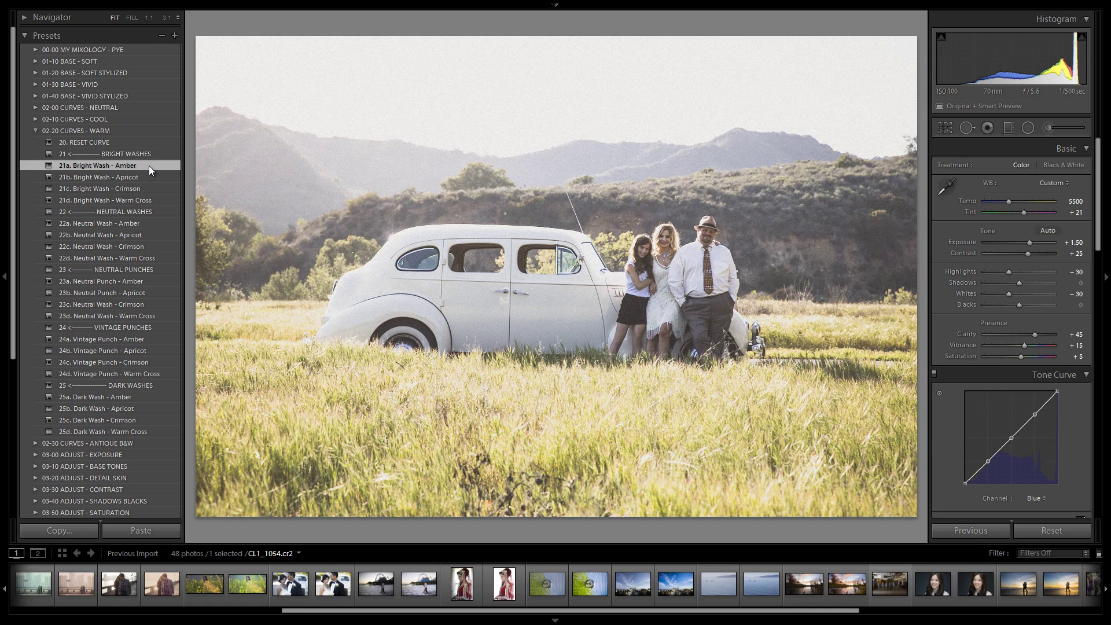
{"action": "left_click", "coordinate": [143, 173]}
{"action": "left_click", "coordinate": [145, 168]}
{"action": "left_click", "coordinate": [142, 174]}
{"action": "left_click", "coordinate": [145, 168]}
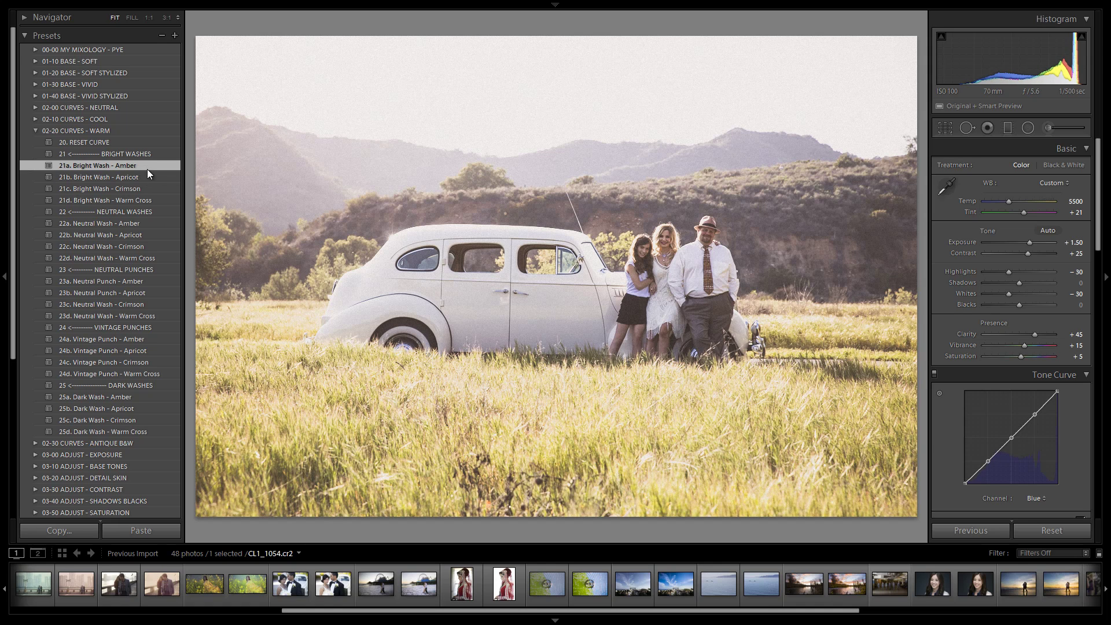
{"action": "left_click", "coordinate": [36, 130]}
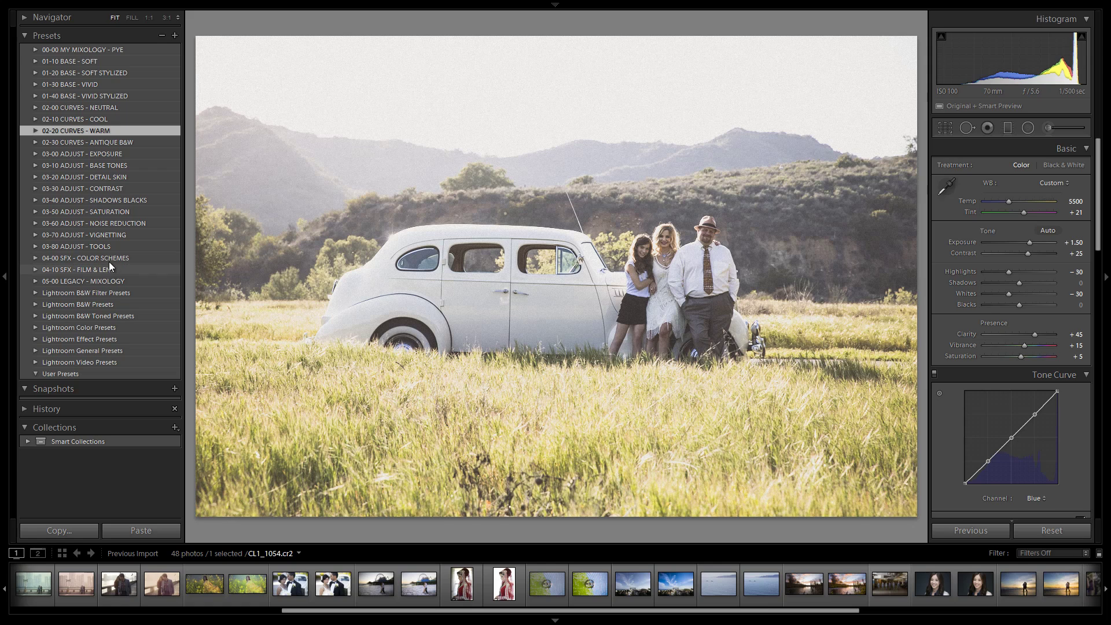
Compare the contrast presets 34. Contrast Fade - Light and 35. Neutral - Zeroed, and keep 35. Neutral - Zeroed
{"action": "left_click", "coordinate": [35, 188]}
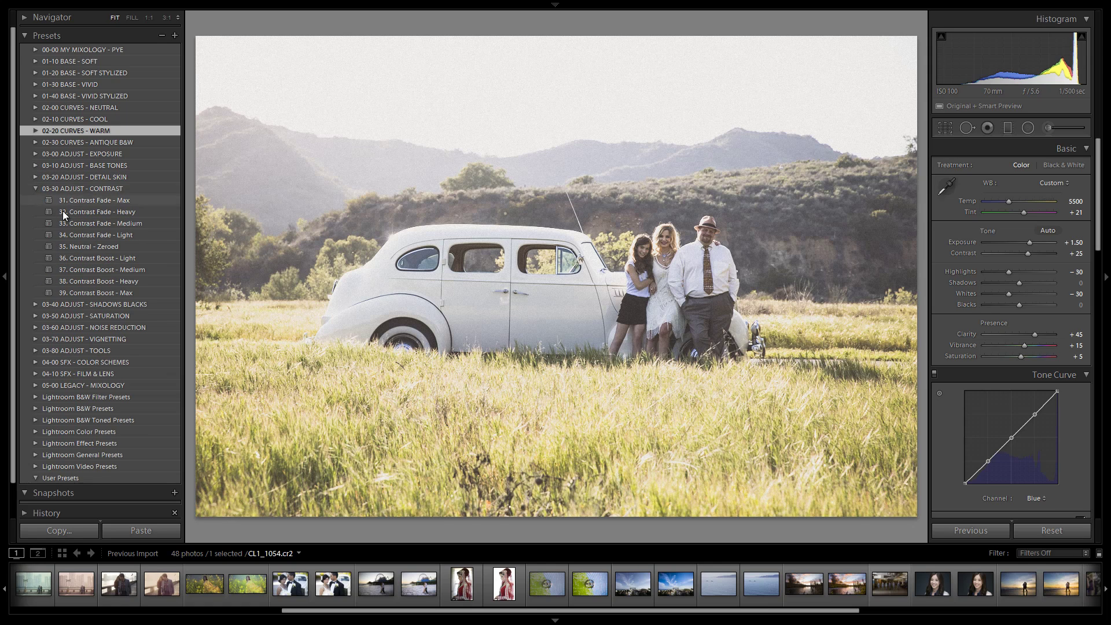
{"action": "left_click", "coordinate": [99, 246]}
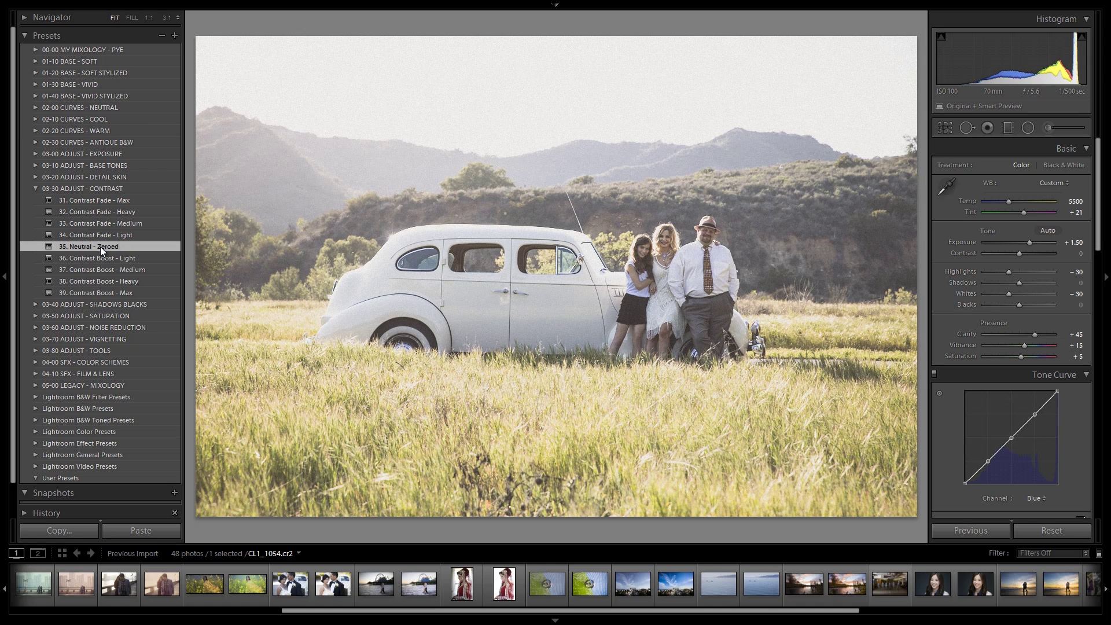
{"action": "left_click", "coordinate": [116, 235]}
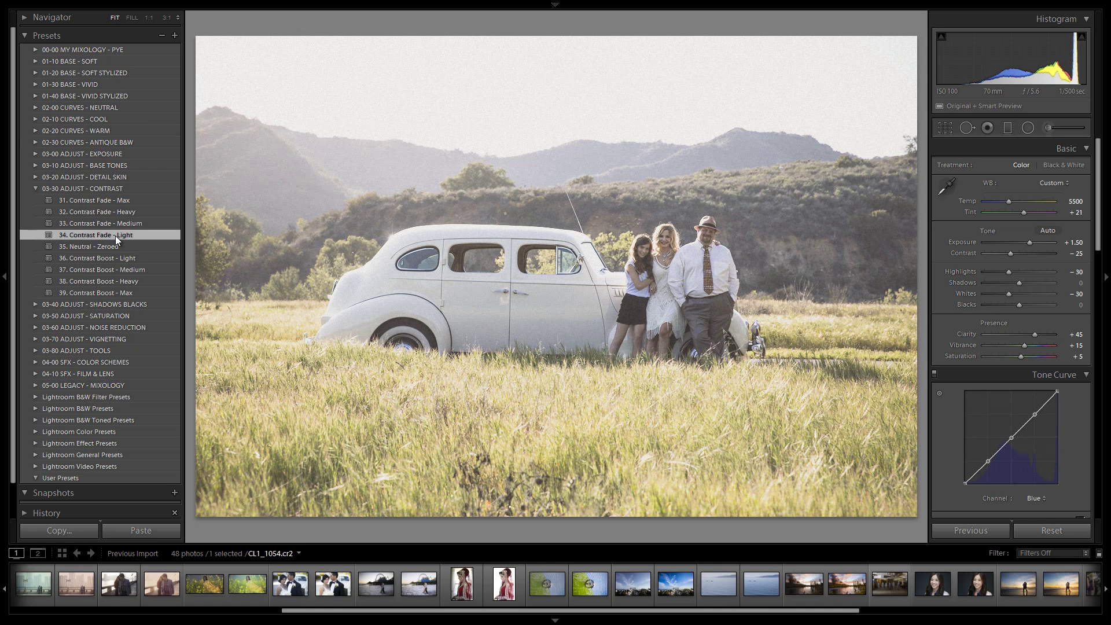
{"action": "left_click", "coordinate": [115, 244]}
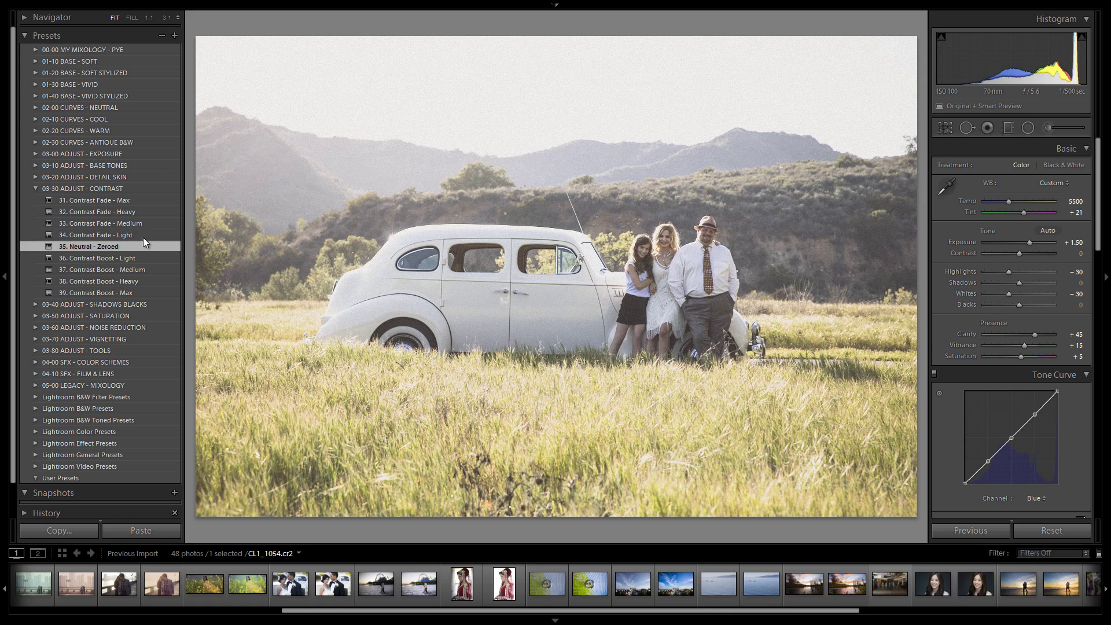
{"action": "left_click", "coordinate": [36, 190]}
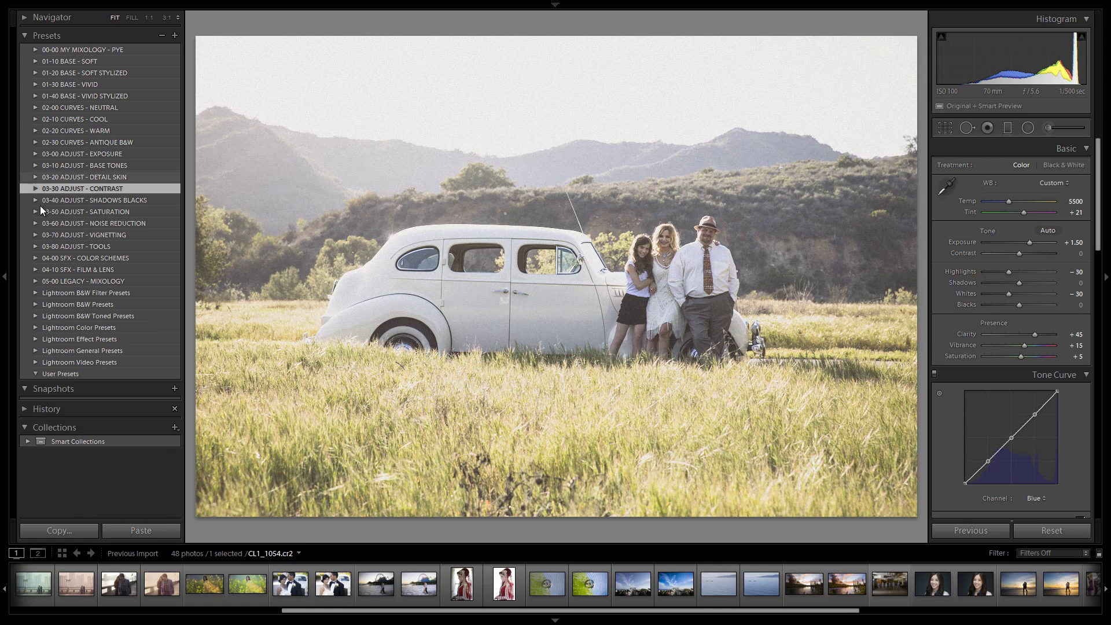
Compare the complementary color schemes Yellow/Violet, Orange/Blue and Orange/Teal, and keep 01b. Orange/Blue applied
{"action": "left_click", "coordinate": [36, 258]}
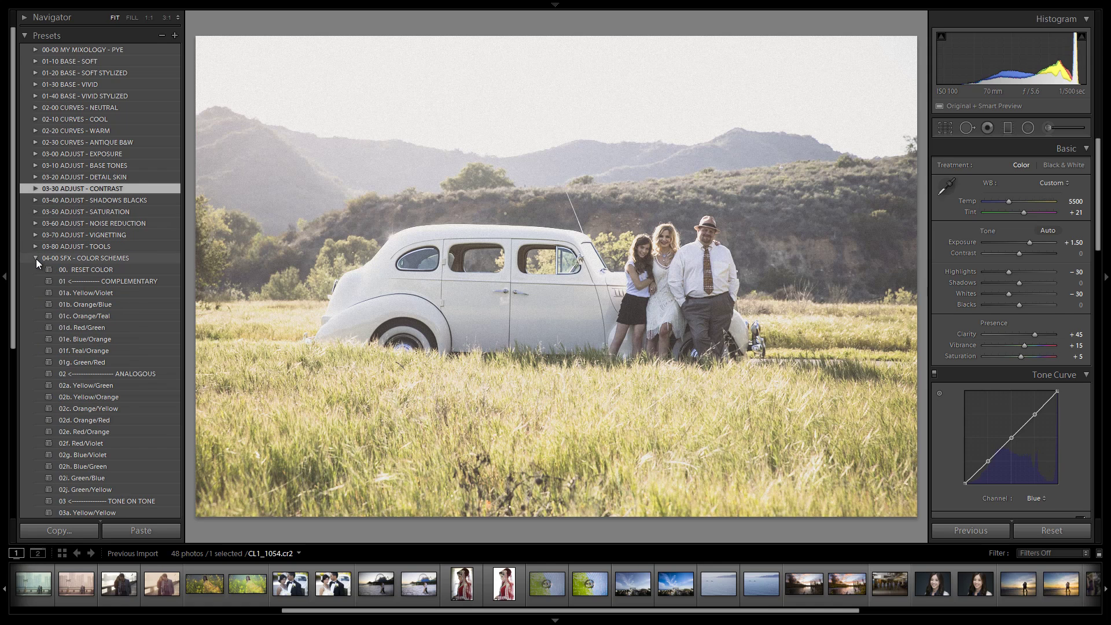
{"action": "left_click", "coordinate": [88, 294]}
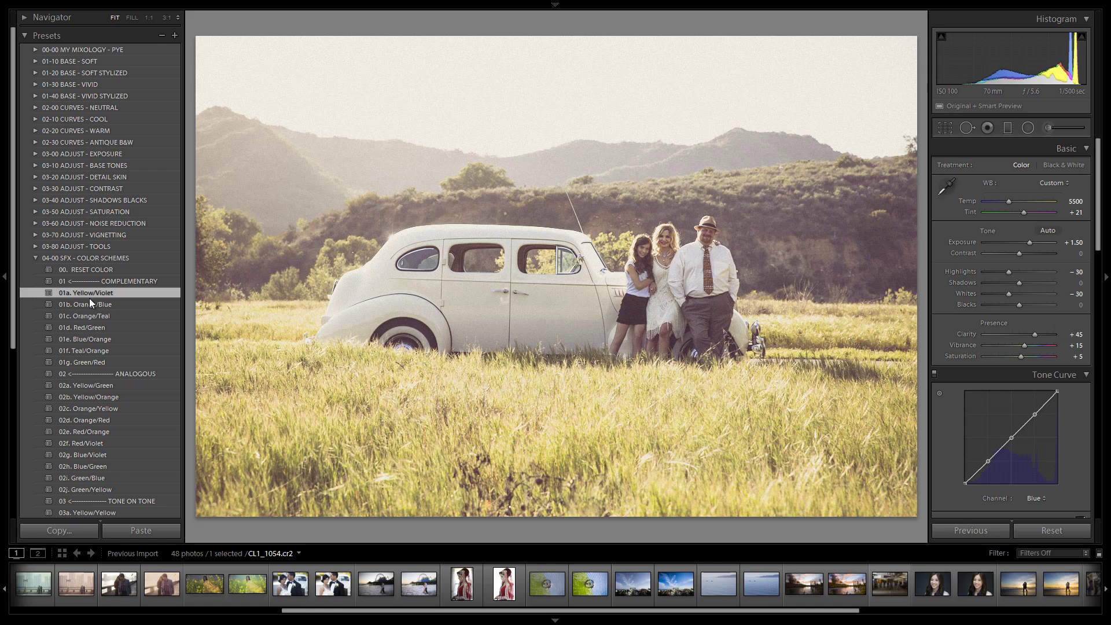
{"action": "left_click", "coordinate": [89, 301]}
{"action": "left_click", "coordinate": [94, 318]}
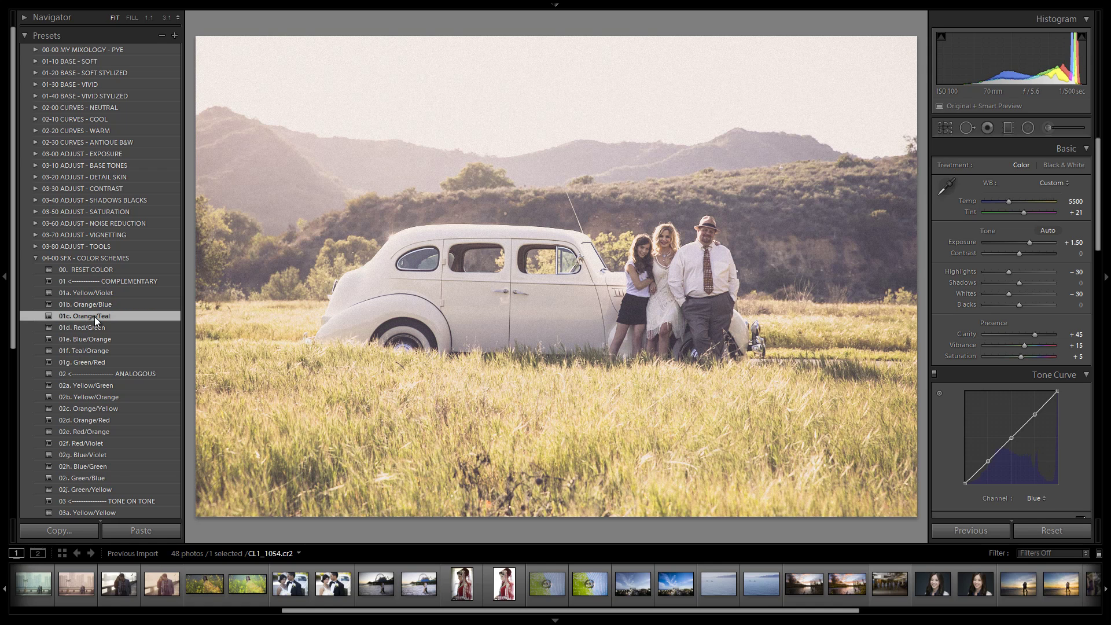
{"action": "left_click", "coordinate": [102, 305]}
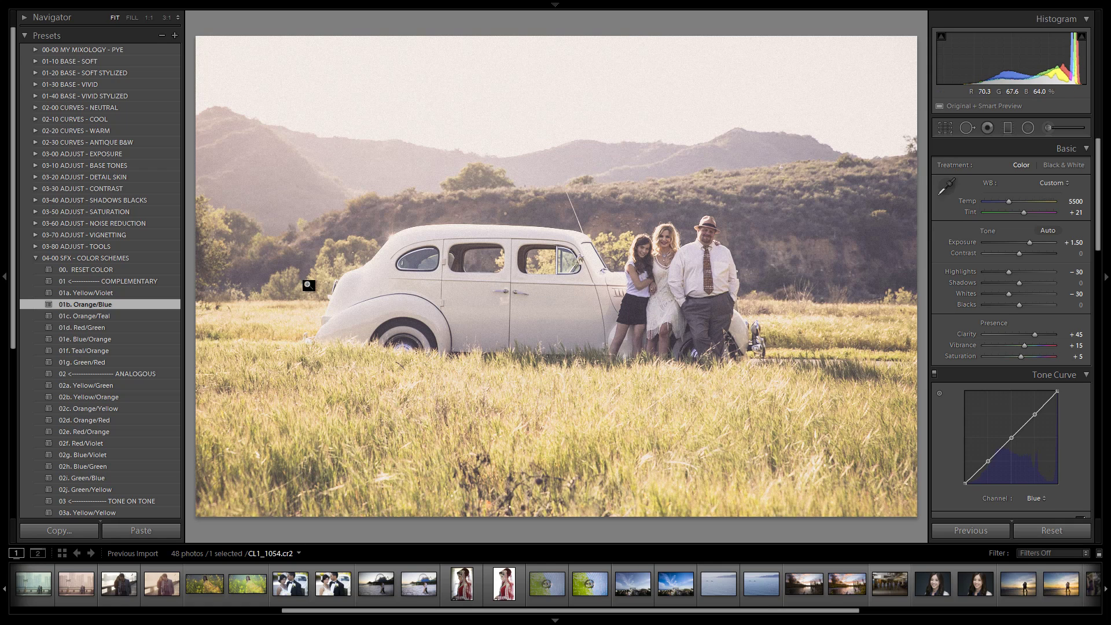
{"action": "left_click", "coordinate": [35, 258]}
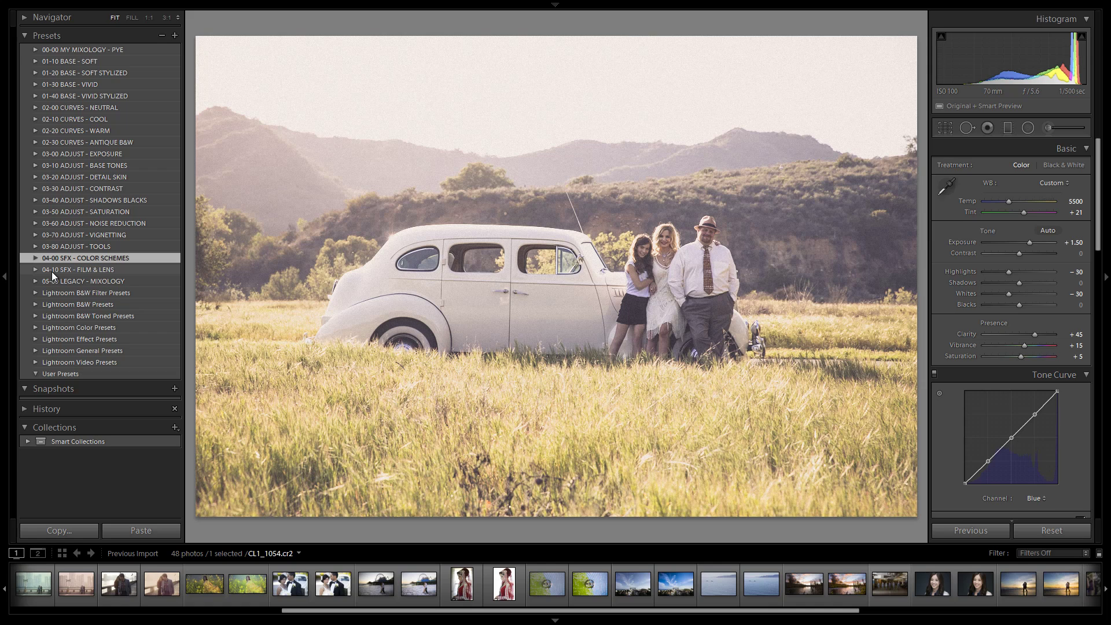
Apply the 12b. Medium Edge Softening lens effect from the film and lens presets
{"action": "left_click", "coordinate": [36, 270]}
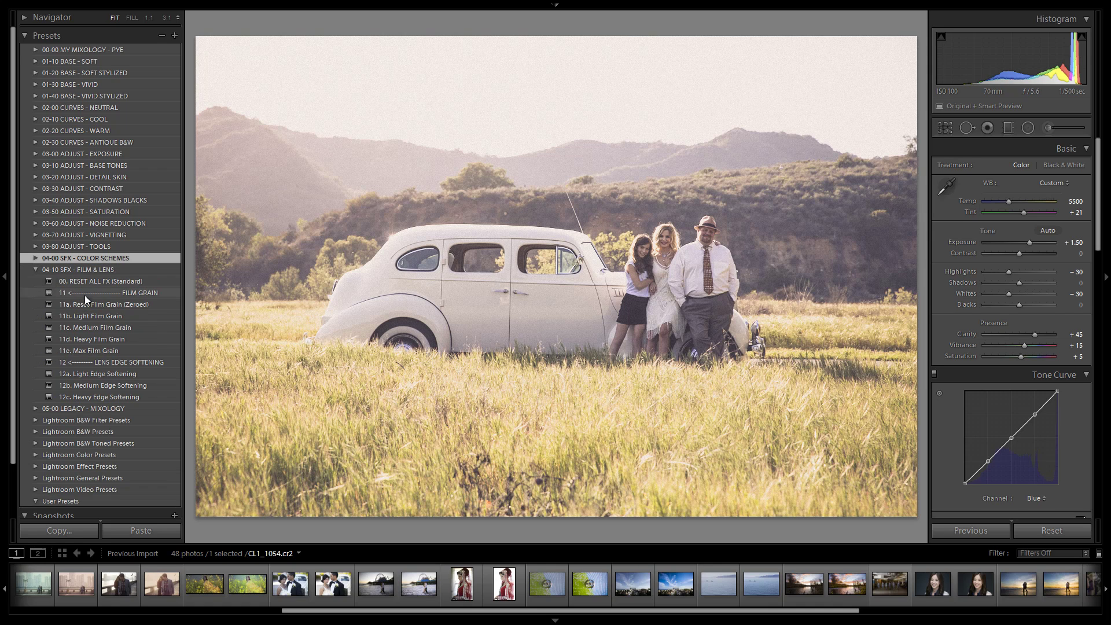
{"action": "left_click", "coordinate": [111, 381]}
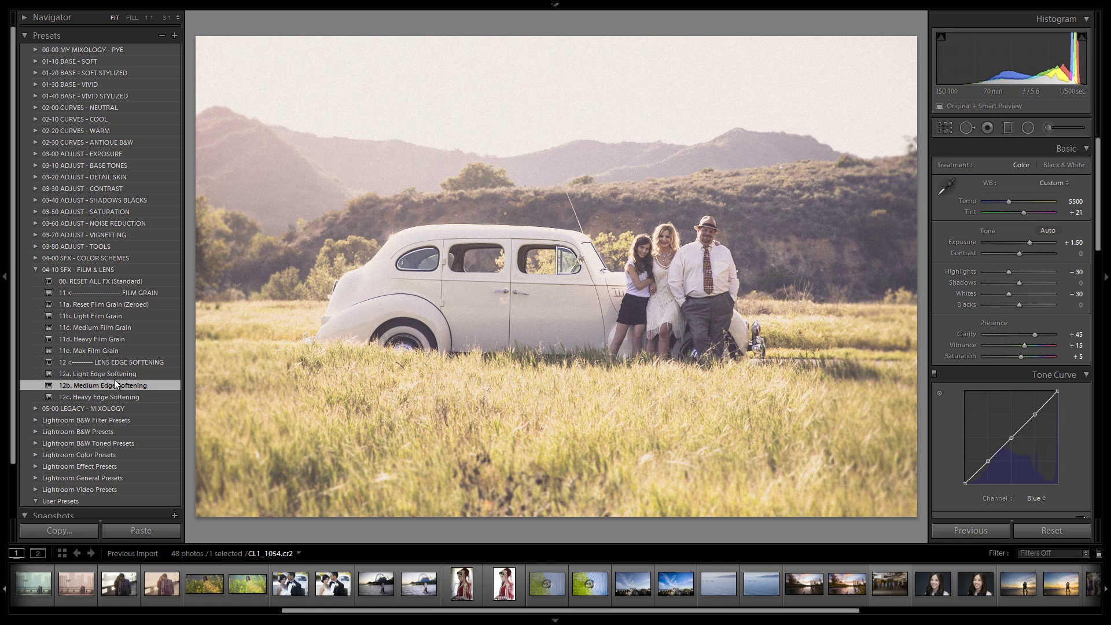
Compare the light and heavy lens edge softening presets and keep 12a. Light Edge Softening applied
{"action": "left_click", "coordinate": [122, 374]}
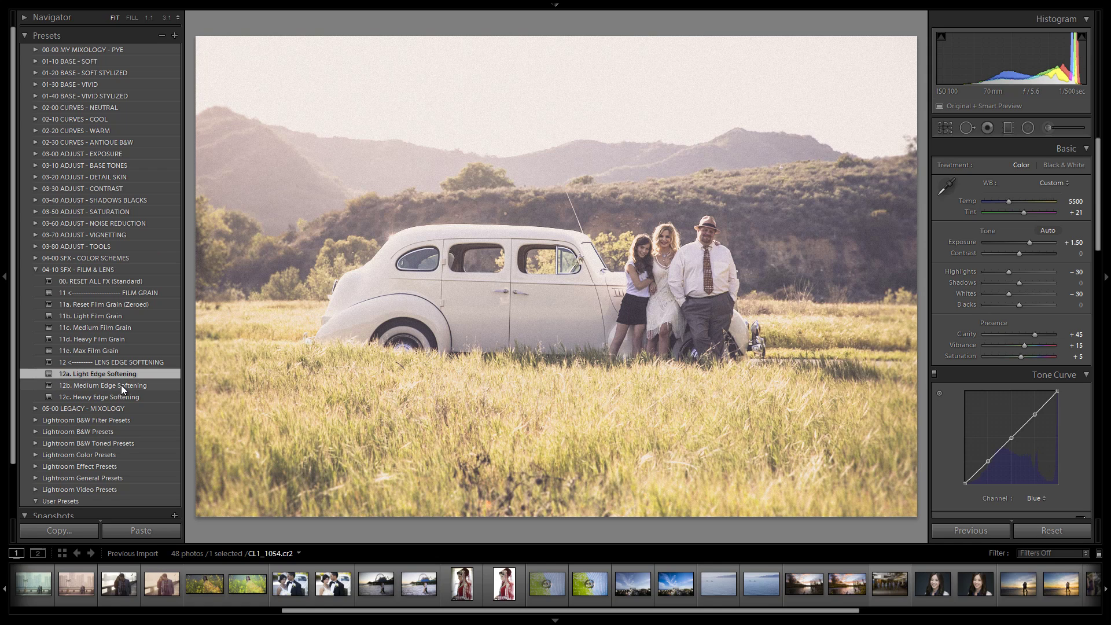
{"action": "left_click", "coordinate": [120, 396]}
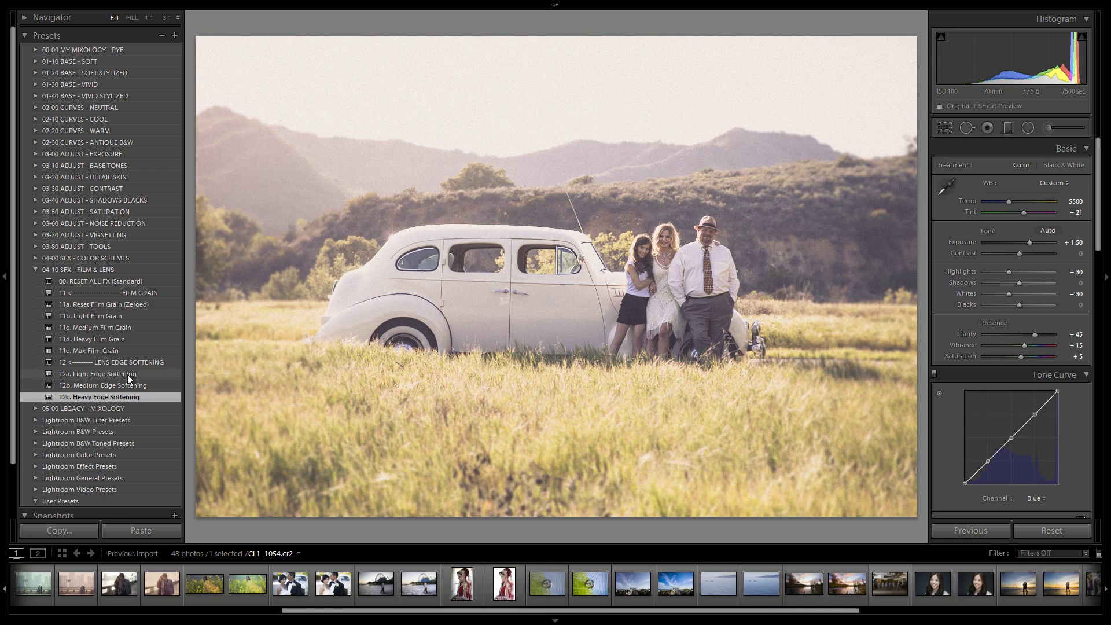
{"action": "left_click", "coordinate": [127, 374]}
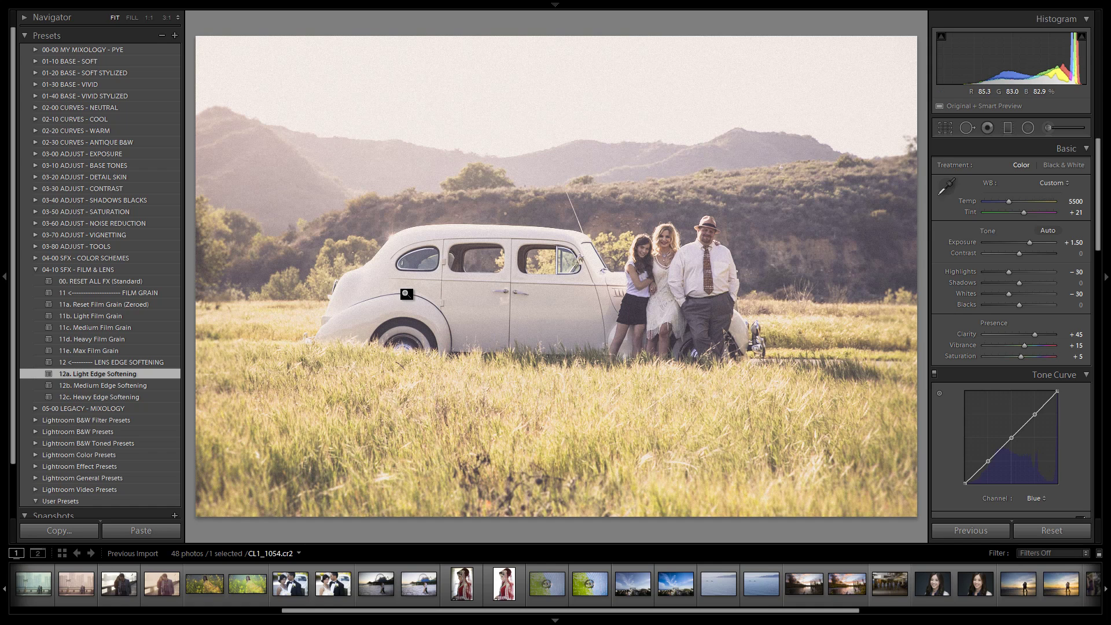
{"action": "left_click", "coordinate": [126, 396]}
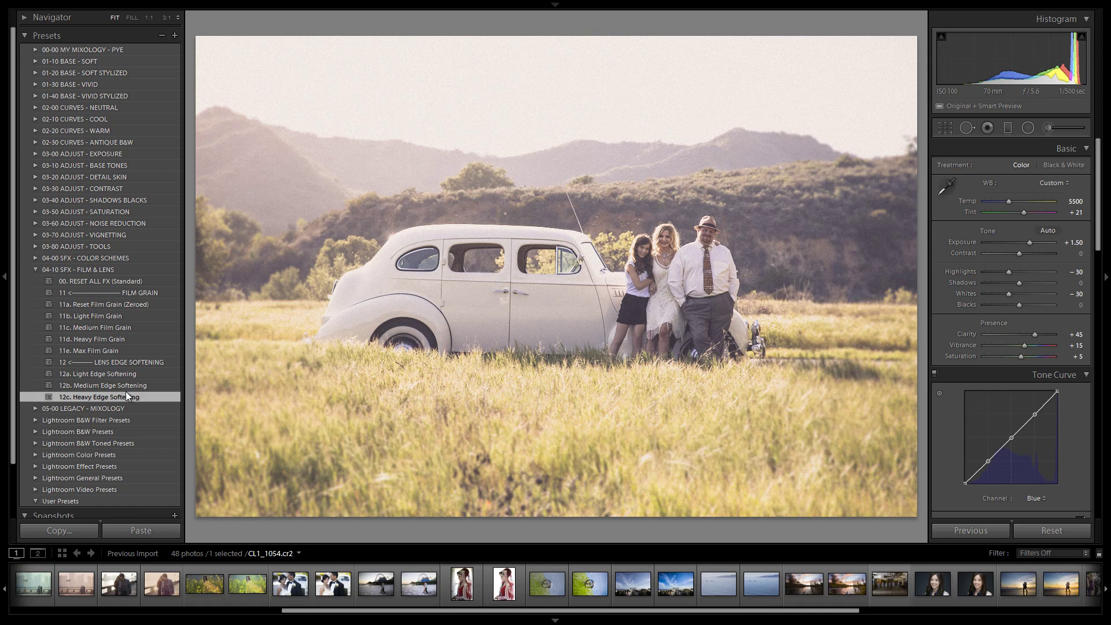
{"action": "left_click", "coordinate": [137, 374]}
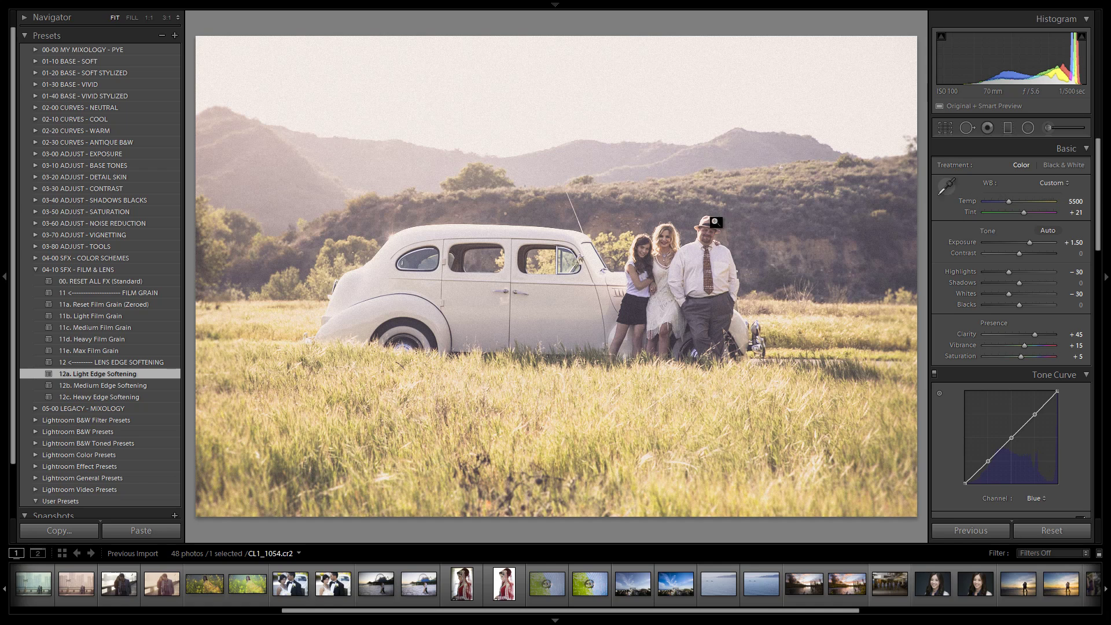
Try straightening the photo with a crop angle of -2.02, and undo the crop changes
{"action": "key", "text": "r"}
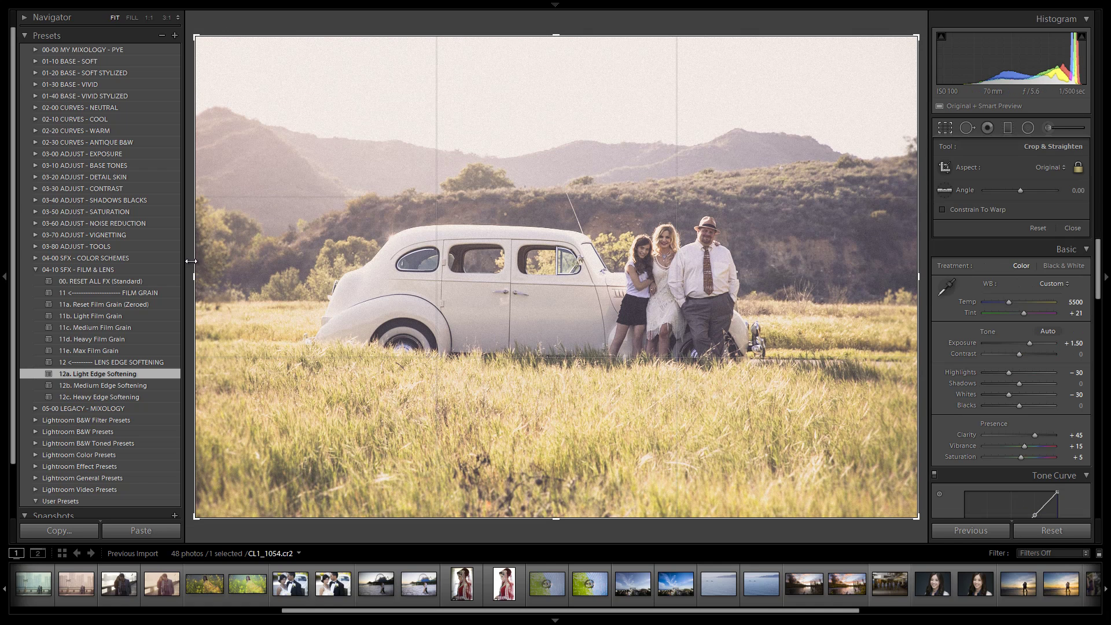
{"action": "left_click_drag", "start_coordinate": [188, 259], "coordinate": [188, 272]}
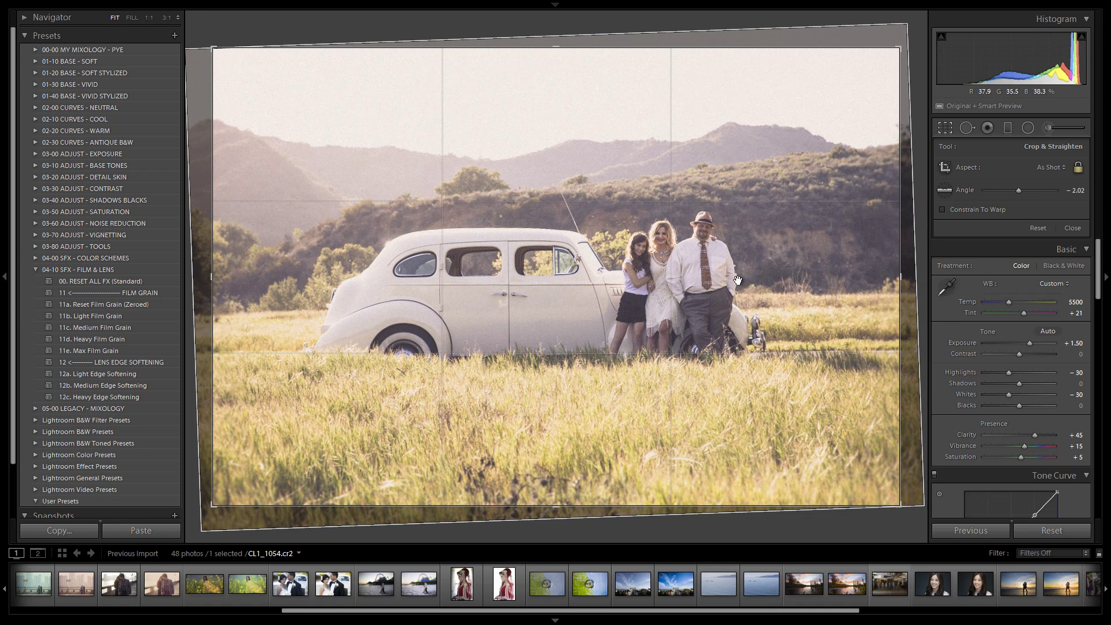
{"action": "key", "text": "Return"}
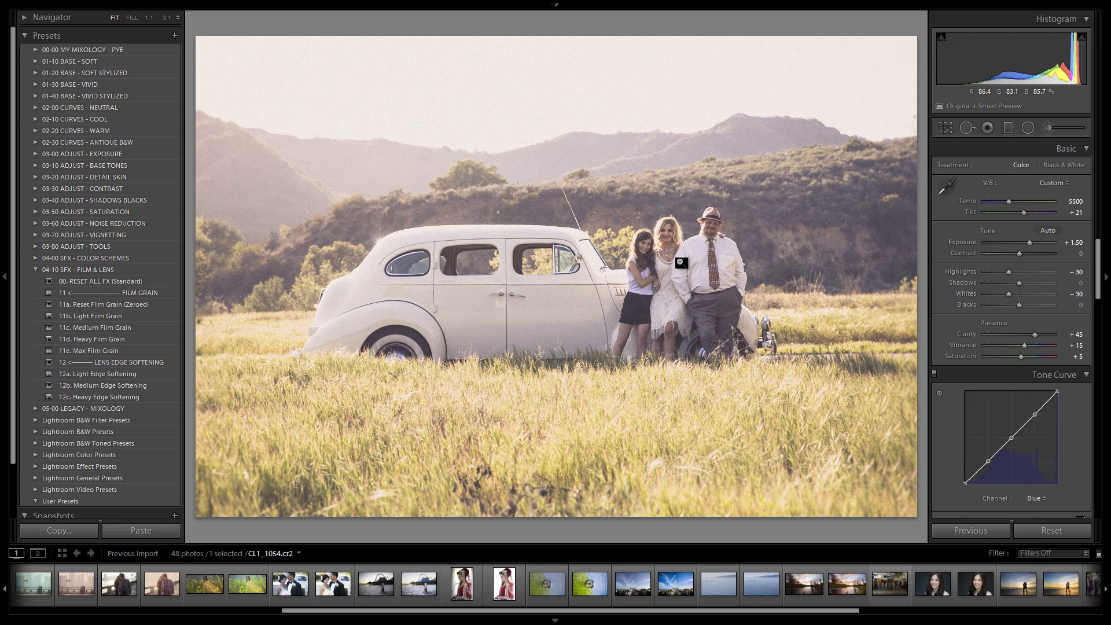
{"action": "key", "text": "ctrl+z"}
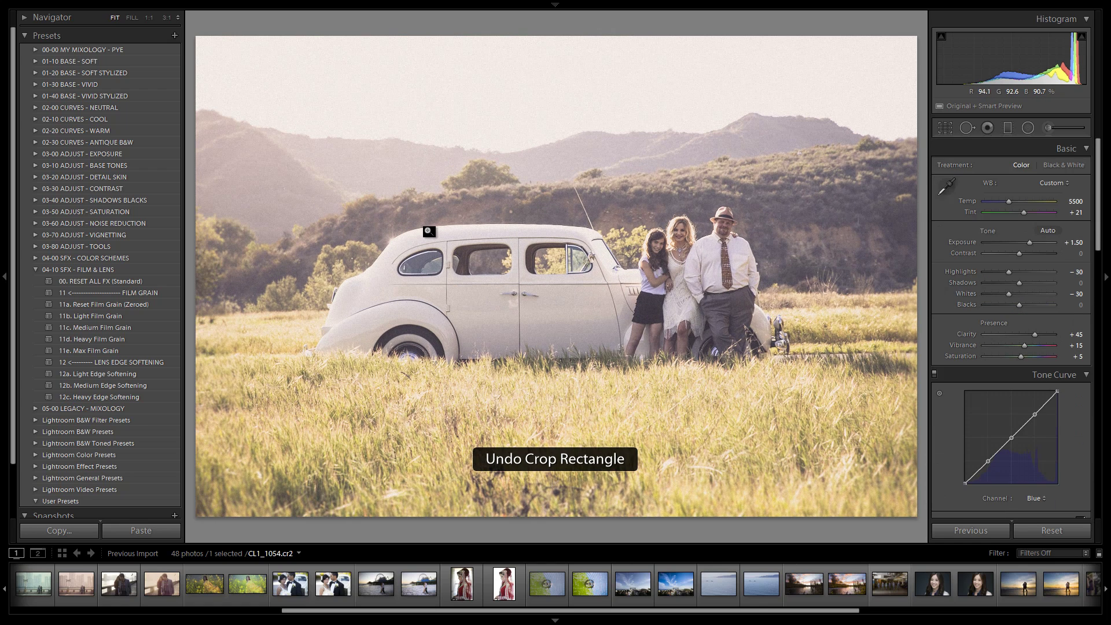
{"action": "key", "text": "ctrl+z"}
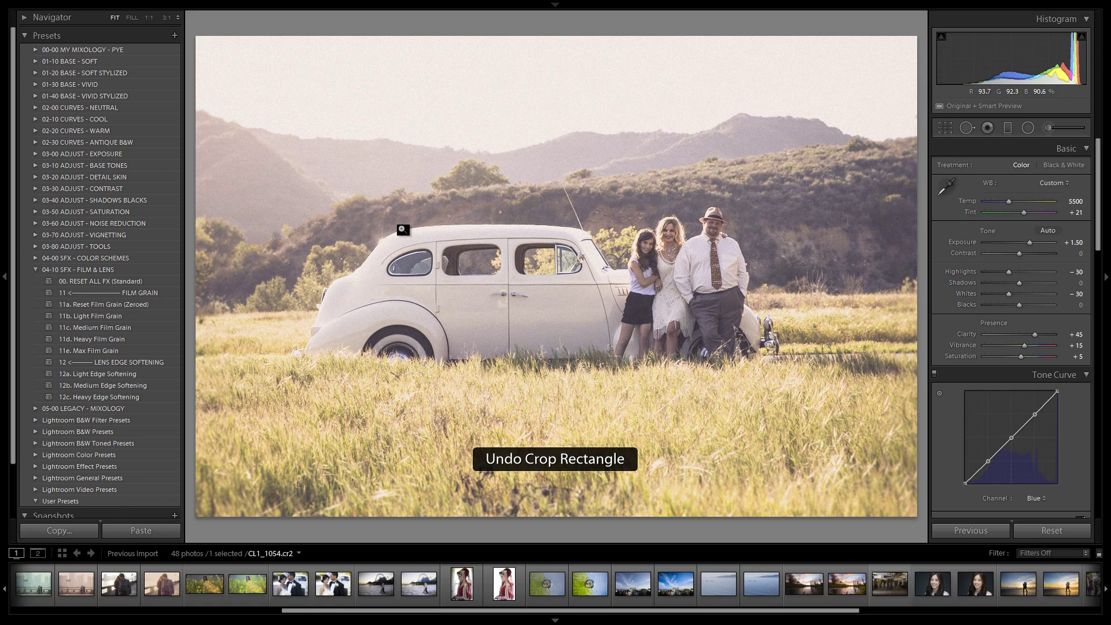
{"action": "key", "text": "ctrl+z"}
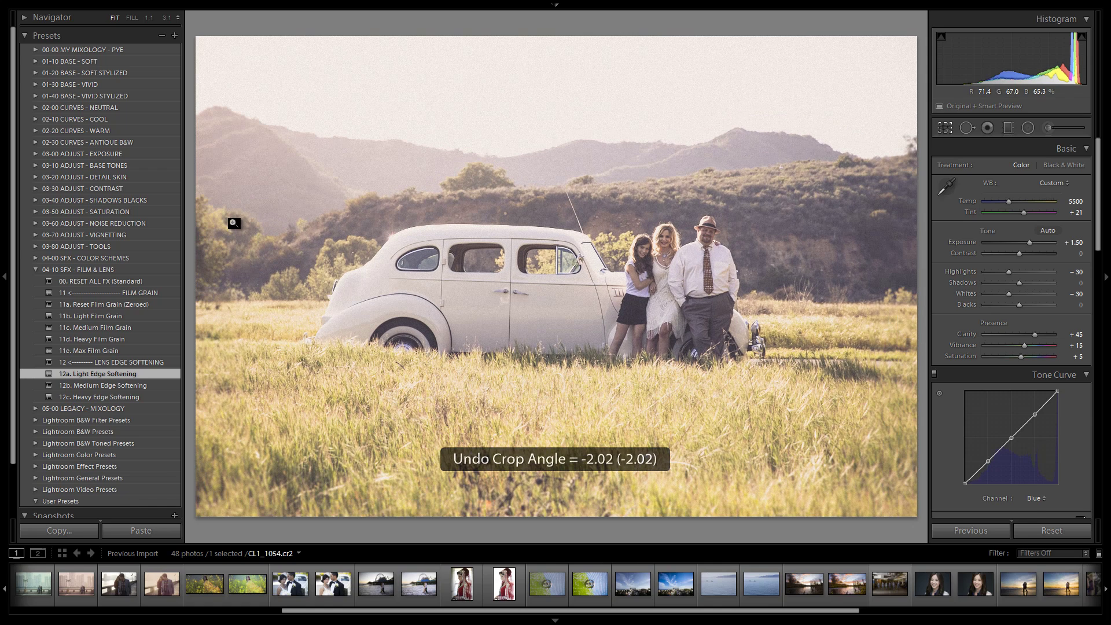
Straighten the photo with a crop angle of -0.35 and apply the crop
{"action": "key", "text": "r"}
{"action": "key", "text": "ctrl+z"}
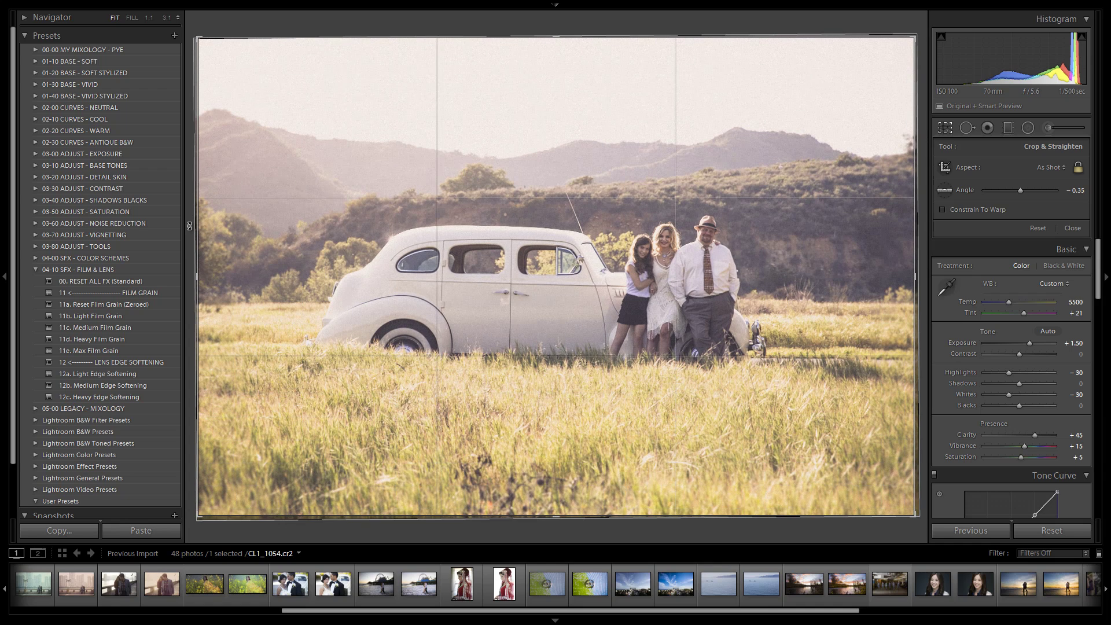
{"action": "key", "text": "r"}
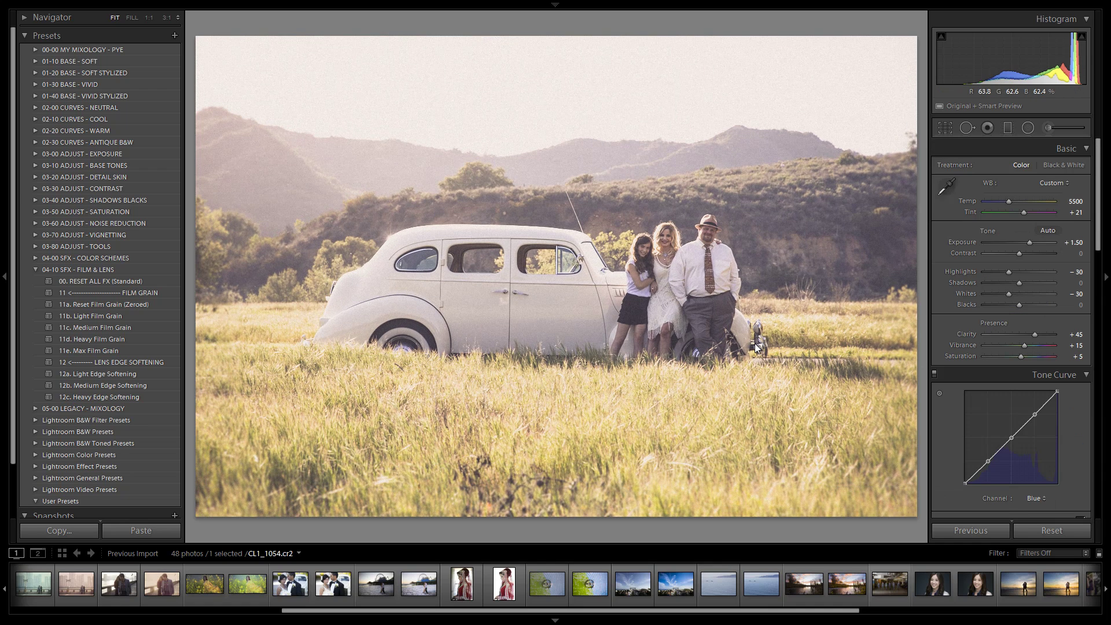
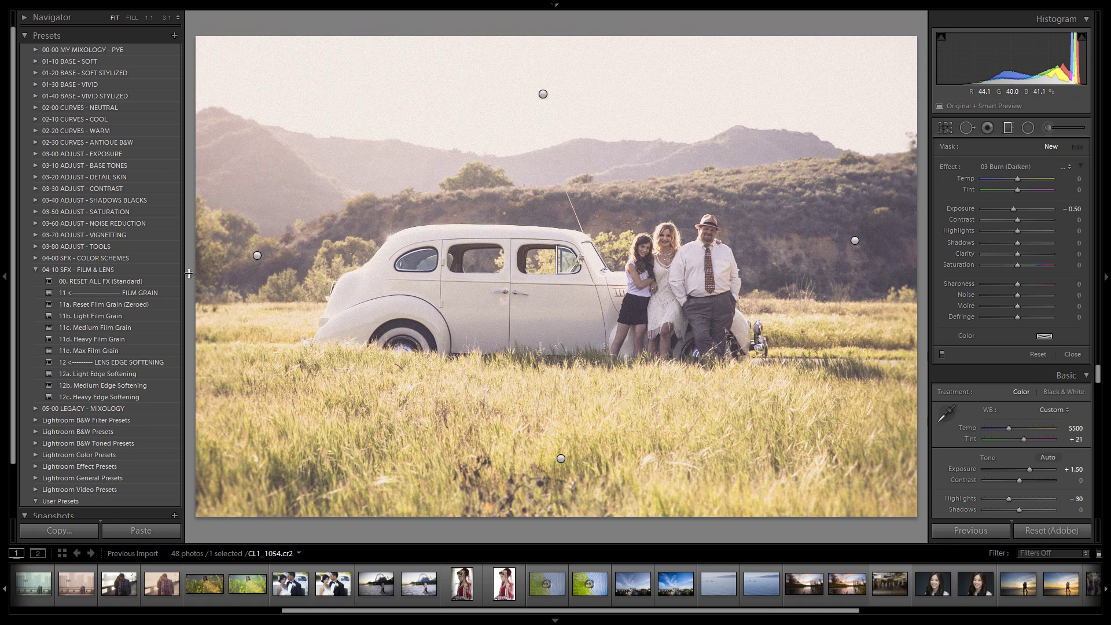
Add a vertical graduated filter with the 03 Burn (Darken) effect centered over the car and set its exposure to -0.40
{"action": "left_click_drag", "start_coordinate": [189, 273], "coordinate": [539, 273]}
{"action": "left_click_drag", "start_coordinate": [642, 272], "coordinate": [782, 270]}
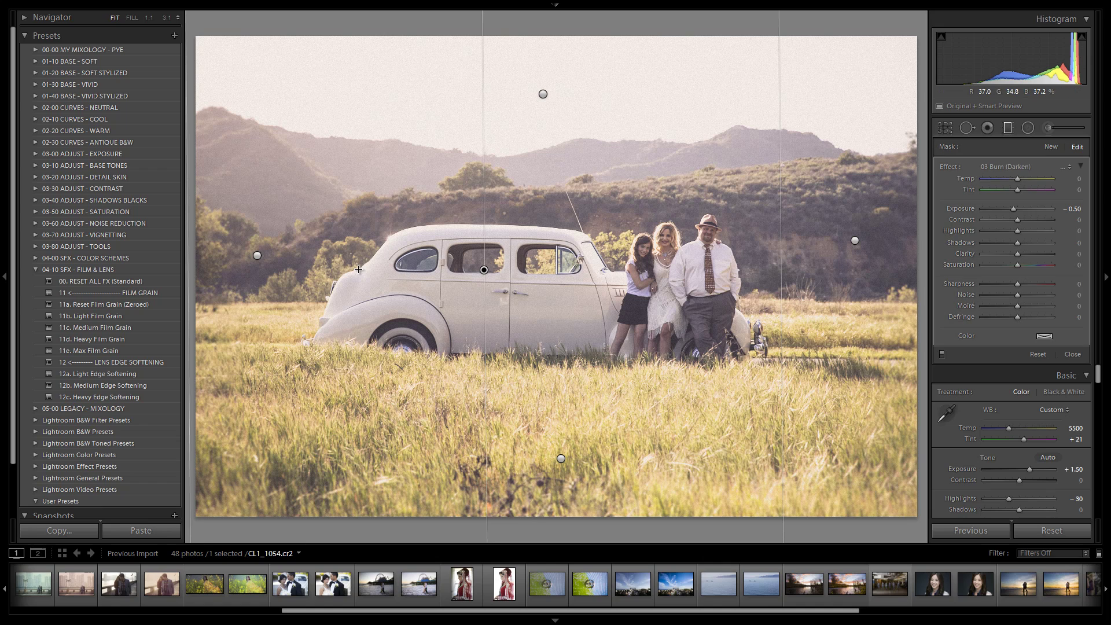
{"action": "key", "text": "ctrl+z"}
{"action": "left_click_drag", "start_coordinate": [288, 260], "coordinate": [718, 260]}
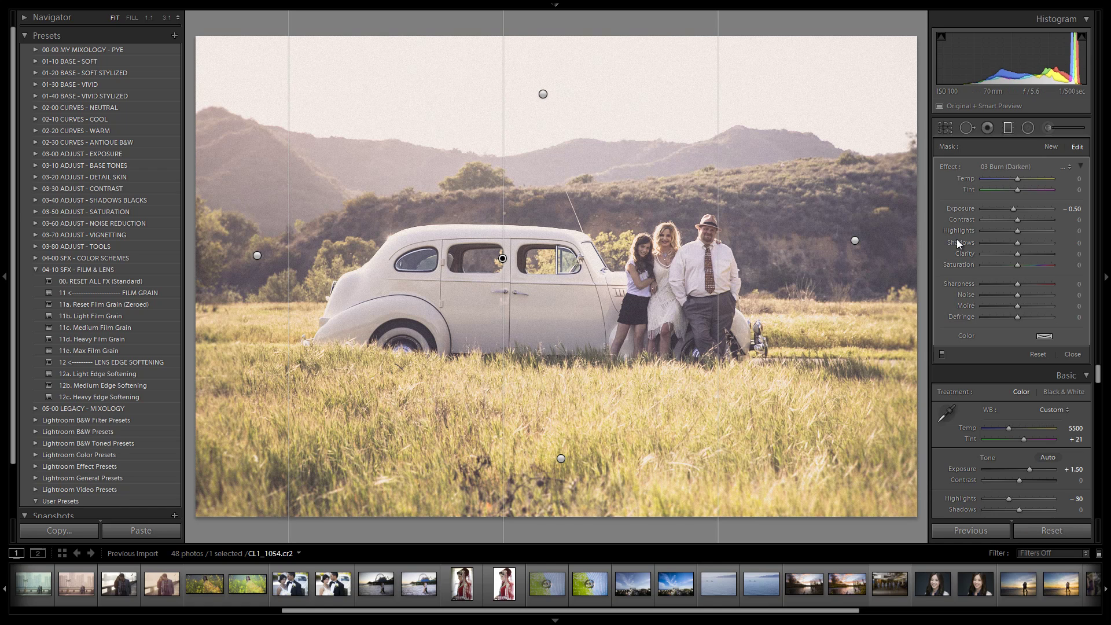
{"action": "scroll", "coordinate": [1033, 208], "scroll_direction": "up", "scroll_amount": 2}
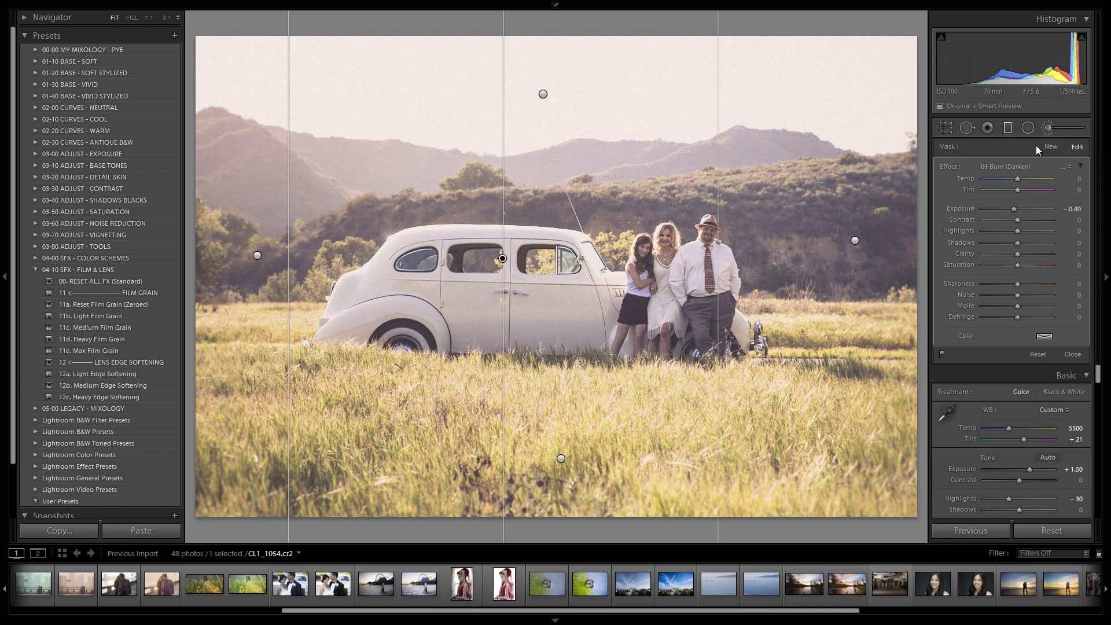
Brush the 03 Burn (Darken) effect over the rear of the car at size 27.1 and set its exposure to -0.30
{"action": "key", "text": "k"}
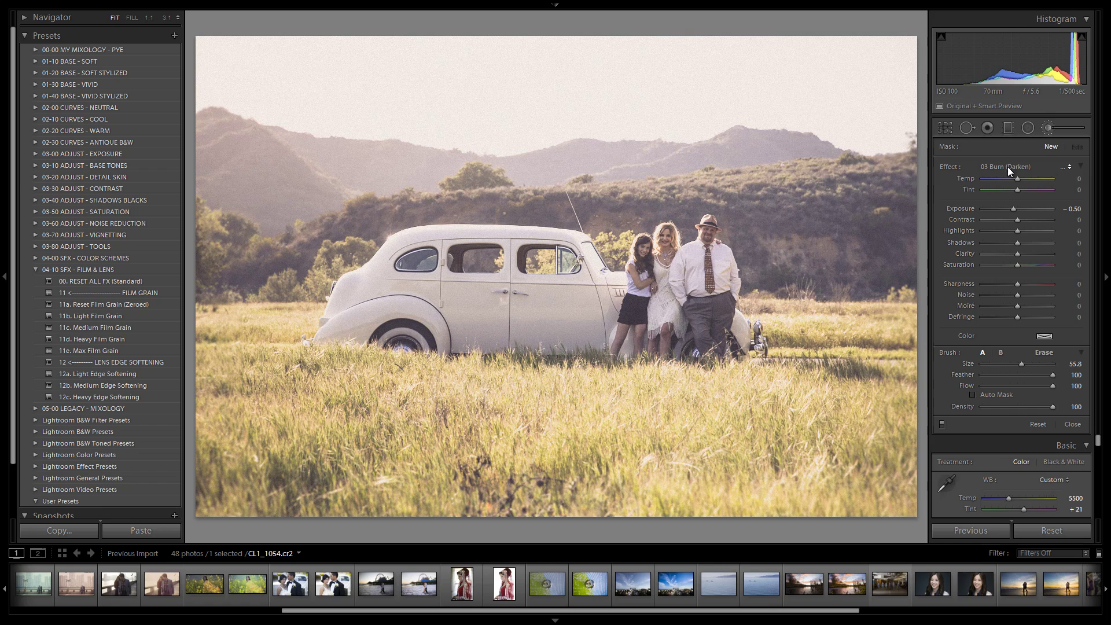
{"action": "left_click", "coordinate": [1008, 167]}
{"action": "left_click", "coordinate": [959, 229]}
{"action": "left_click", "coordinate": [1002, 365]}
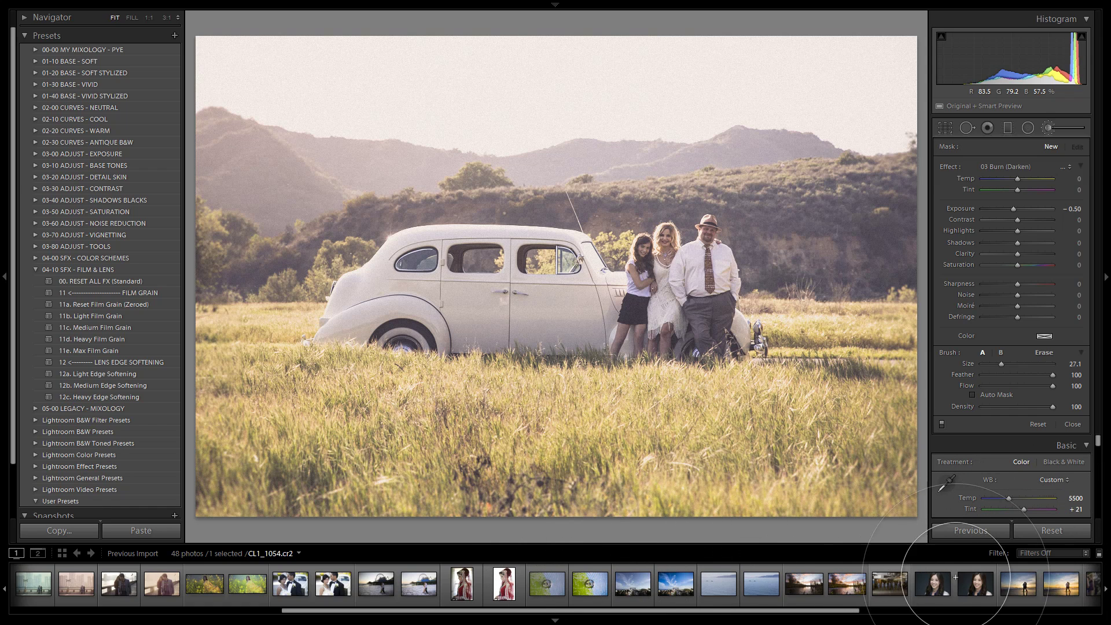
{"action": "left_click", "coordinate": [433, 326]}
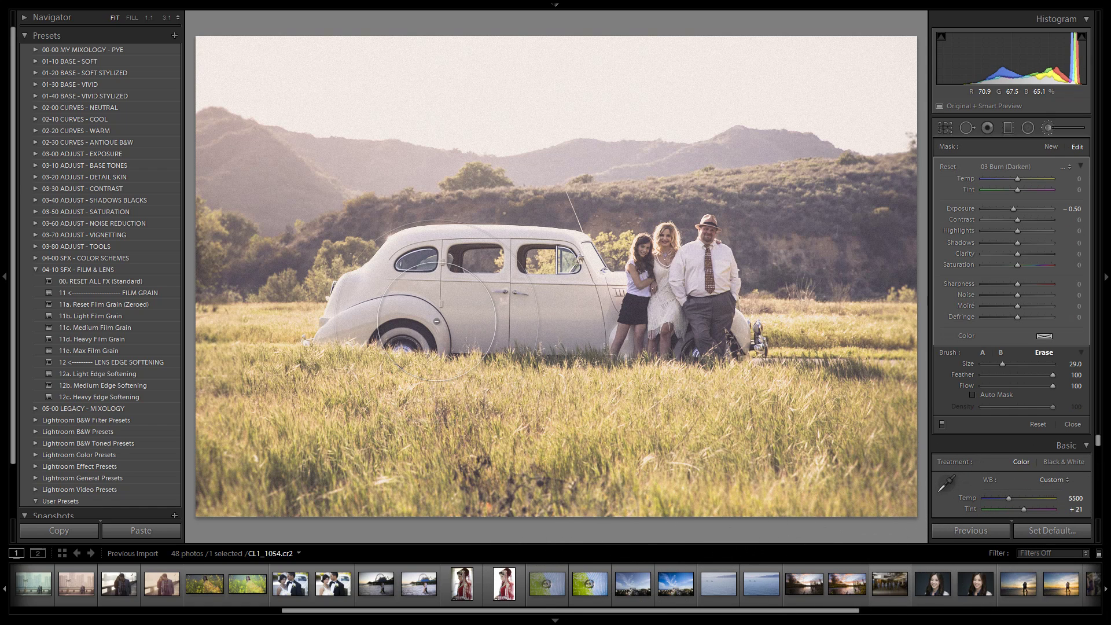
{"action": "key", "text": "alt"}
{"action": "scroll", "coordinate": [435, 314], "scroll_direction": "down", "scroll_amount": 6}
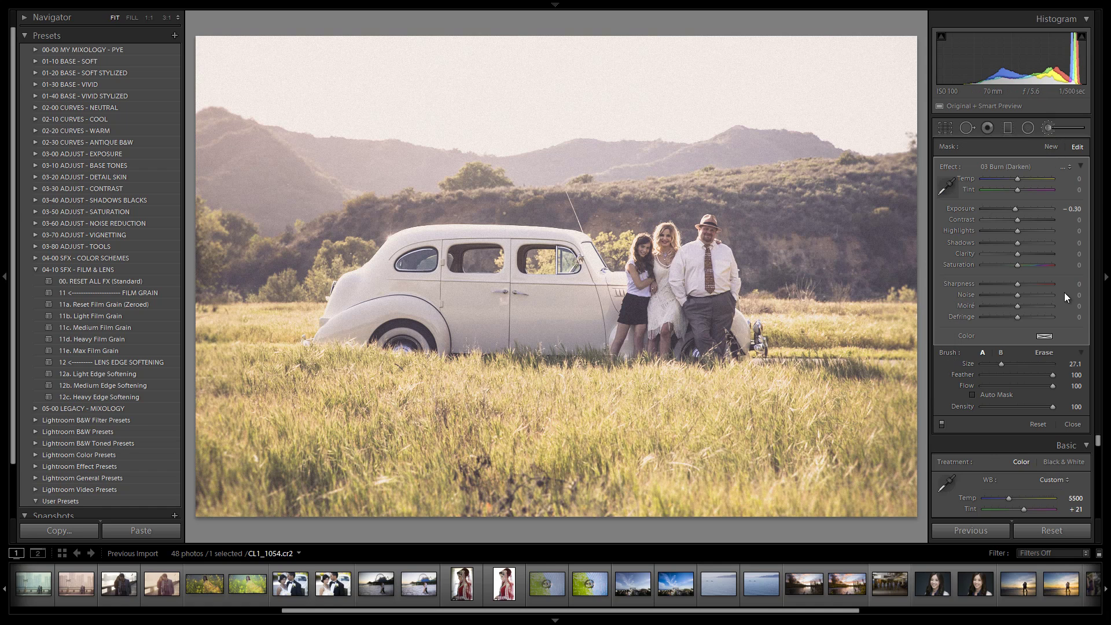
{"action": "key", "text": "k"}
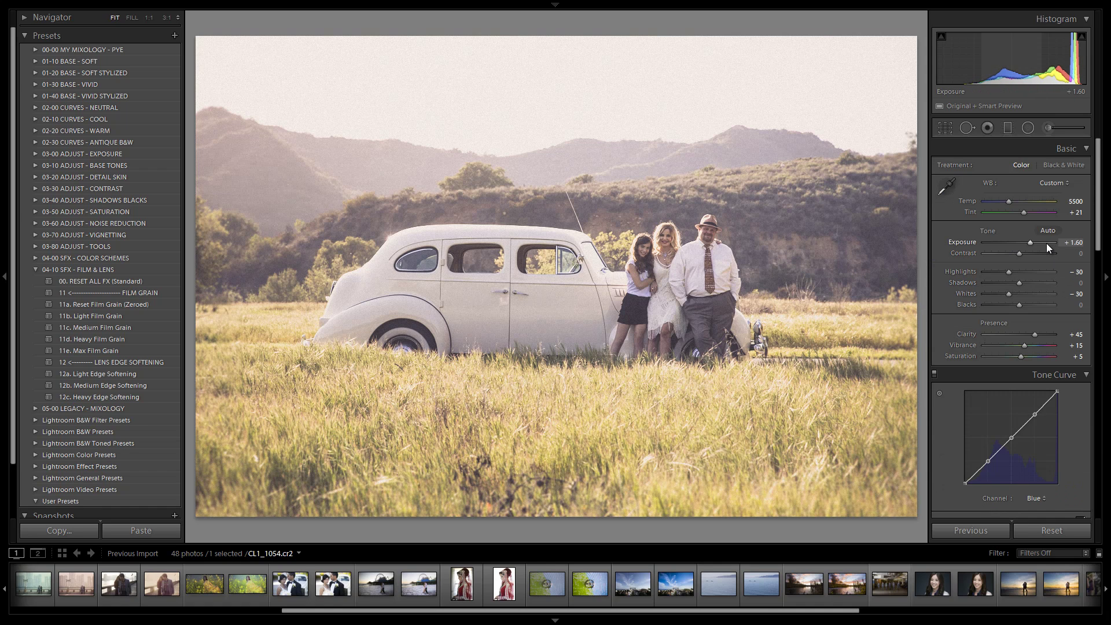
Set the overall exposure to +1.70 and the white balance temperature to 5700
{"action": "key", "text": "Up"}
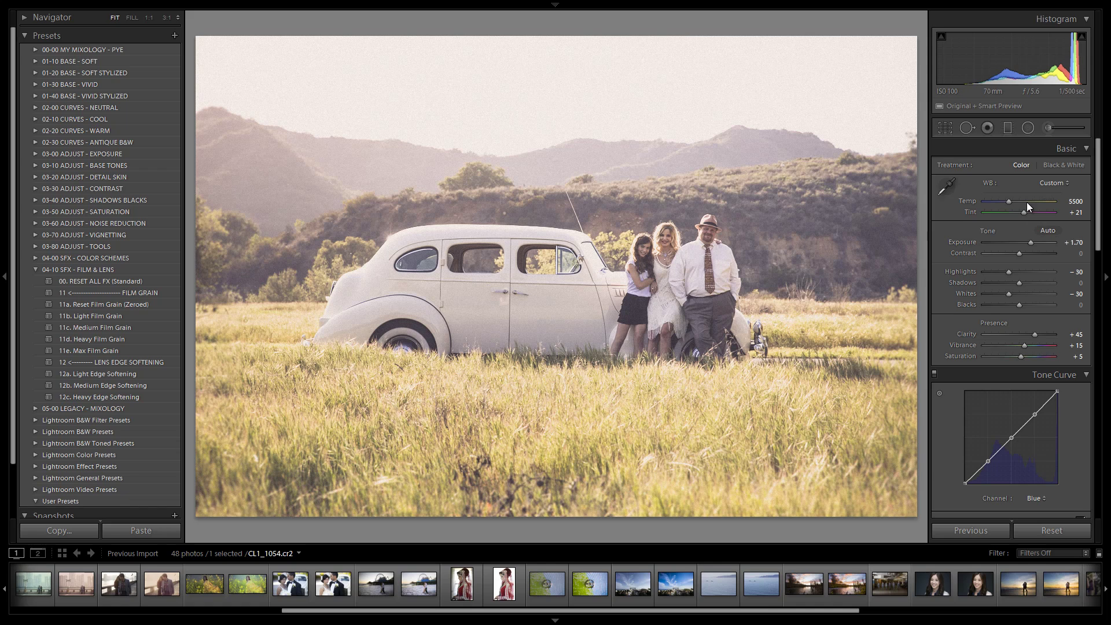
{"action": "key", "text": "Up"}
Brush the 03 Burn (Darken) effect at -0.50 exposure and size 27.1 over the foreground grass below the family
{"action": "left_click", "coordinate": [1047, 127]}
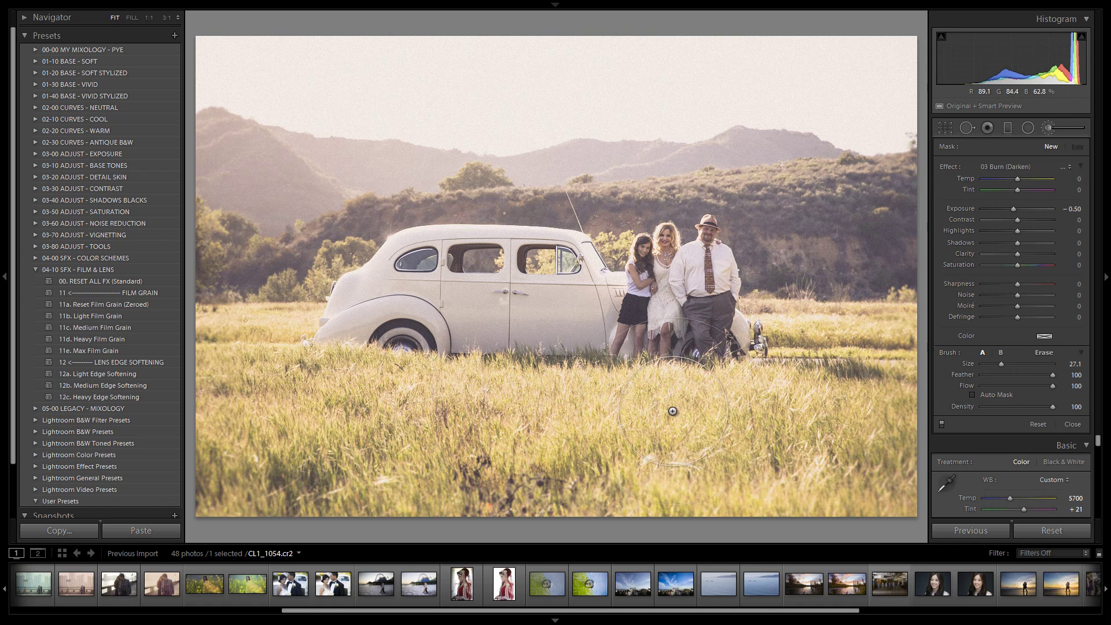
{"action": "left_click_drag", "start_coordinate": [632, 467], "coordinate": [535, 407]}
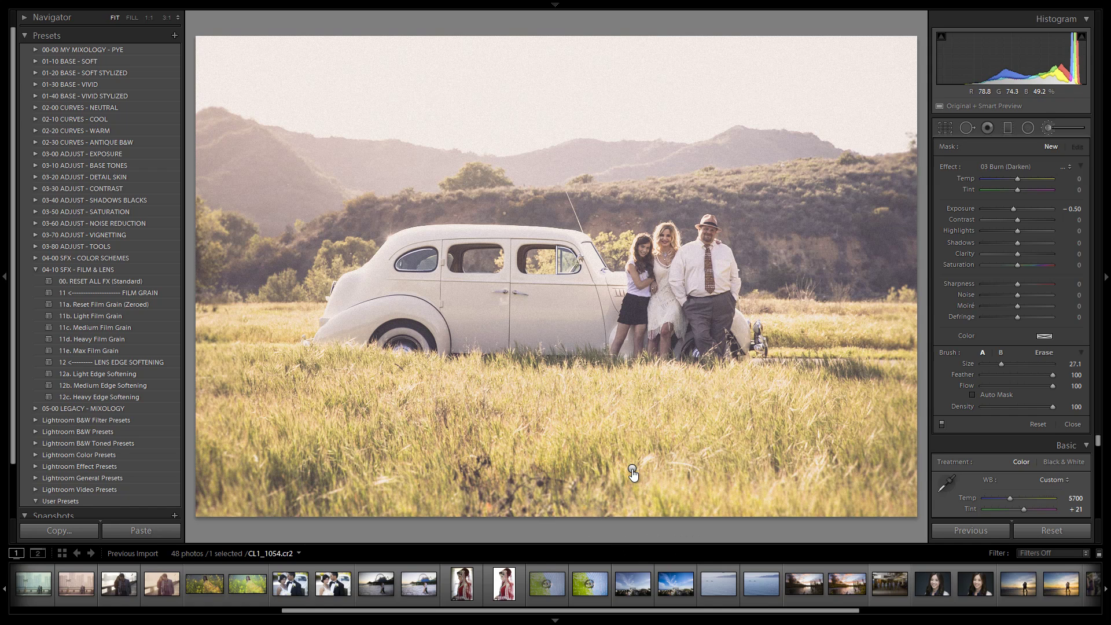
{"action": "left_click_drag", "start_coordinate": [632, 468], "coordinate": [641, 470]}
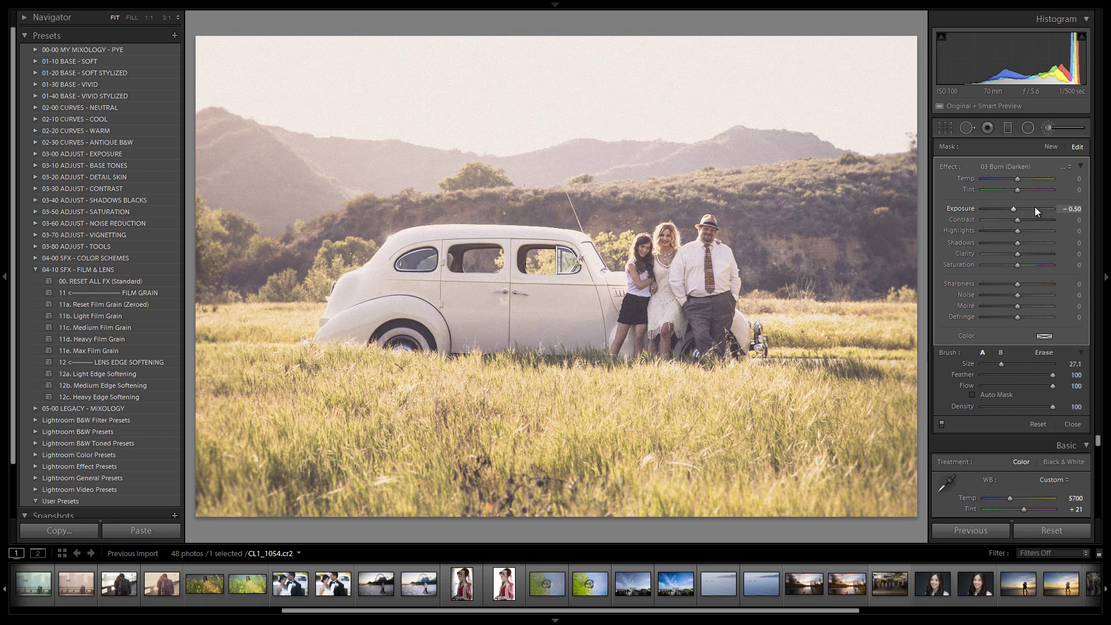
{"action": "left_click", "coordinate": [1049, 128]}
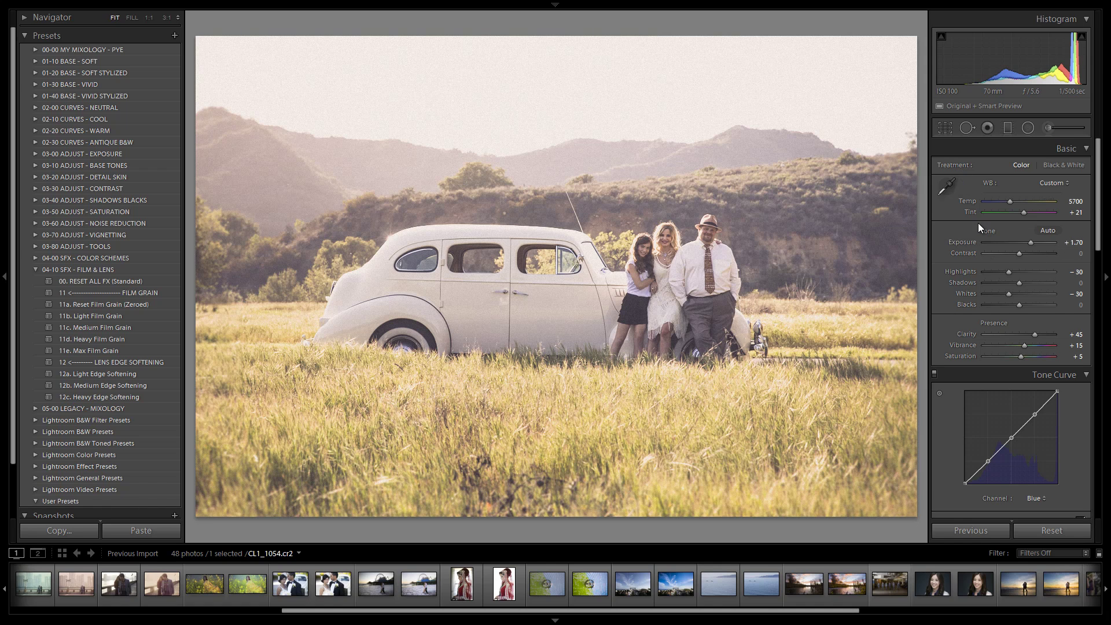
Compare the edited photo with its original version several times, ending on the edited version
{"action": "key", "text": "backslash"}
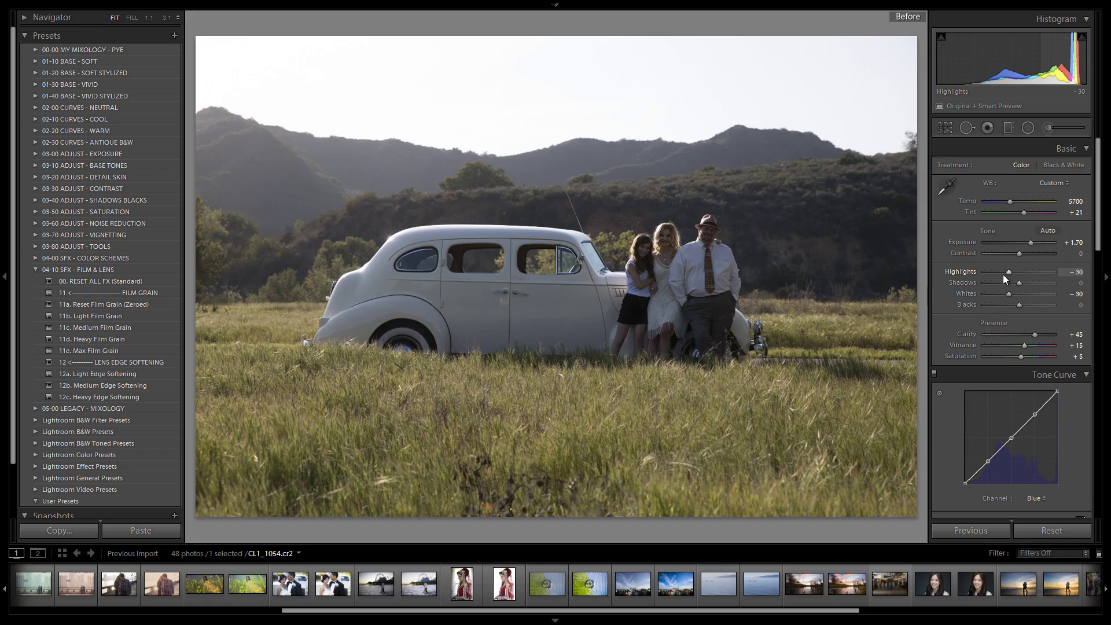
{"action": "key", "text": "backslash"}
{"action": "key", "text": "backslash"}
{"action": "key", "text": "backslash"}
{"action": "key", "text": "backslash"}
{"action": "key", "text": "backslash"}
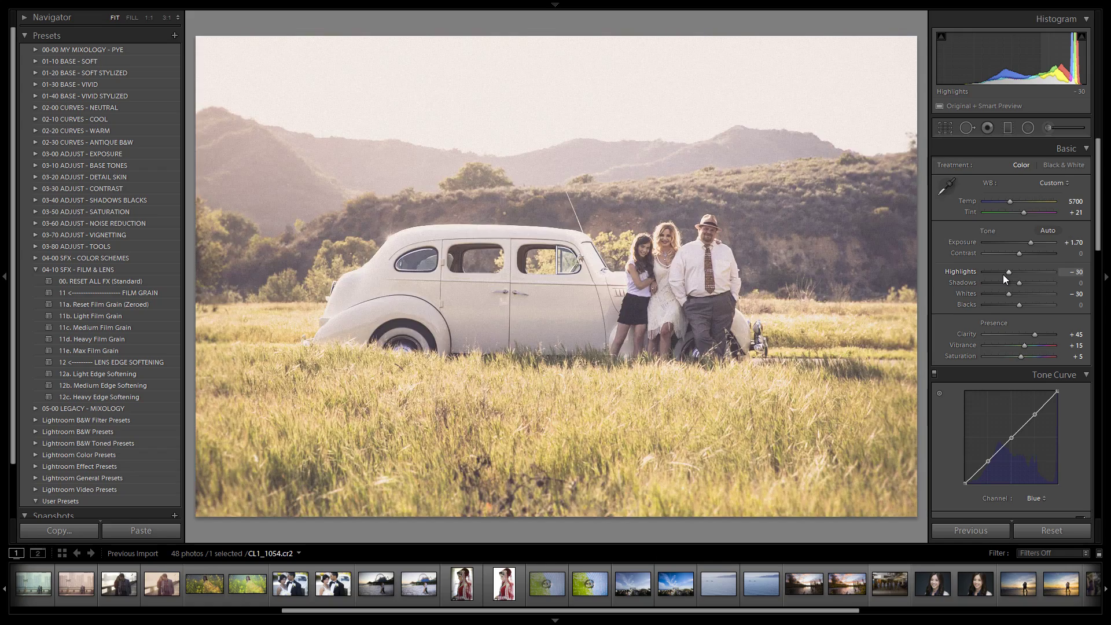
{"action": "key", "text": "backslash"}
{"action": "key", "text": "backslash"}
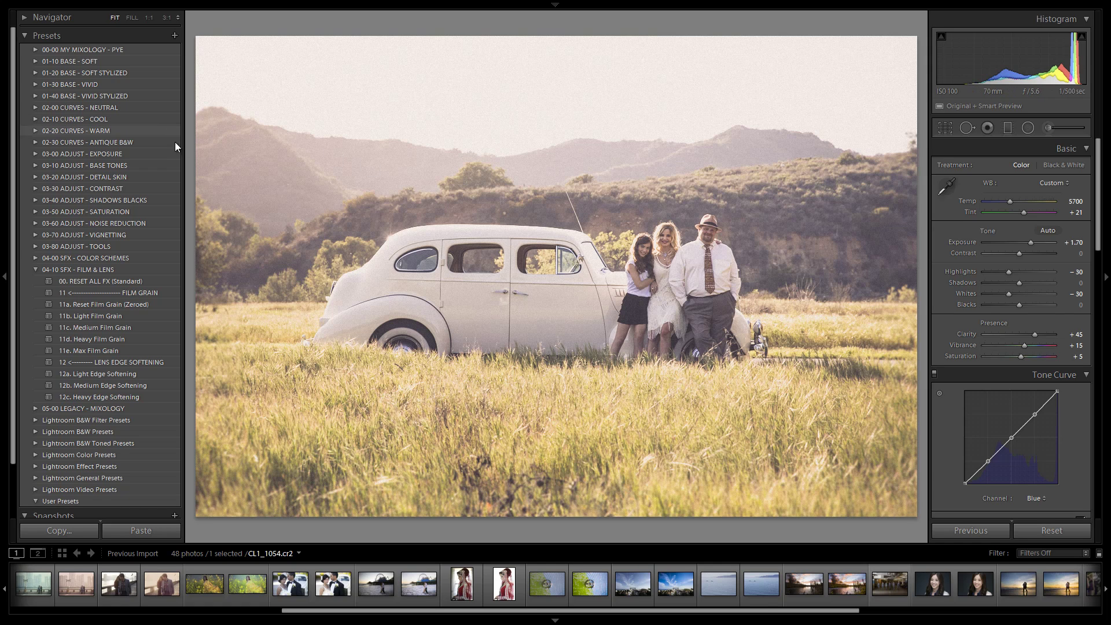
Collapse the film and lens preset group and display the tone curve's RGB channel to examine its shape
{"action": "left_click", "coordinate": [36, 269]}
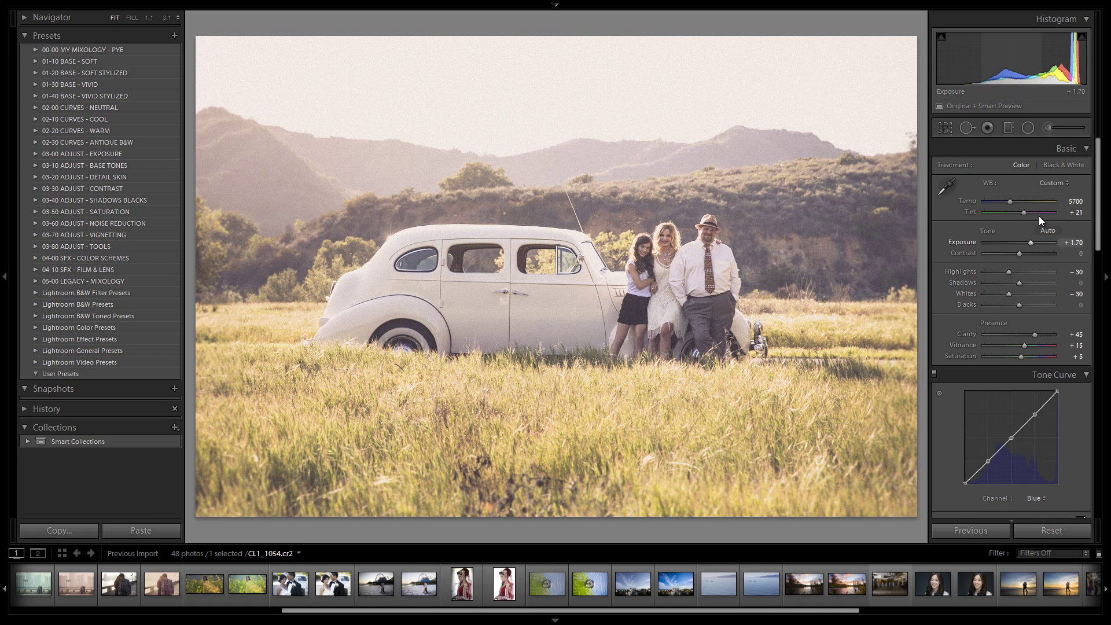
{"action": "scroll", "coordinate": [1053, 290], "scroll_direction": "down", "scroll_amount": 3}
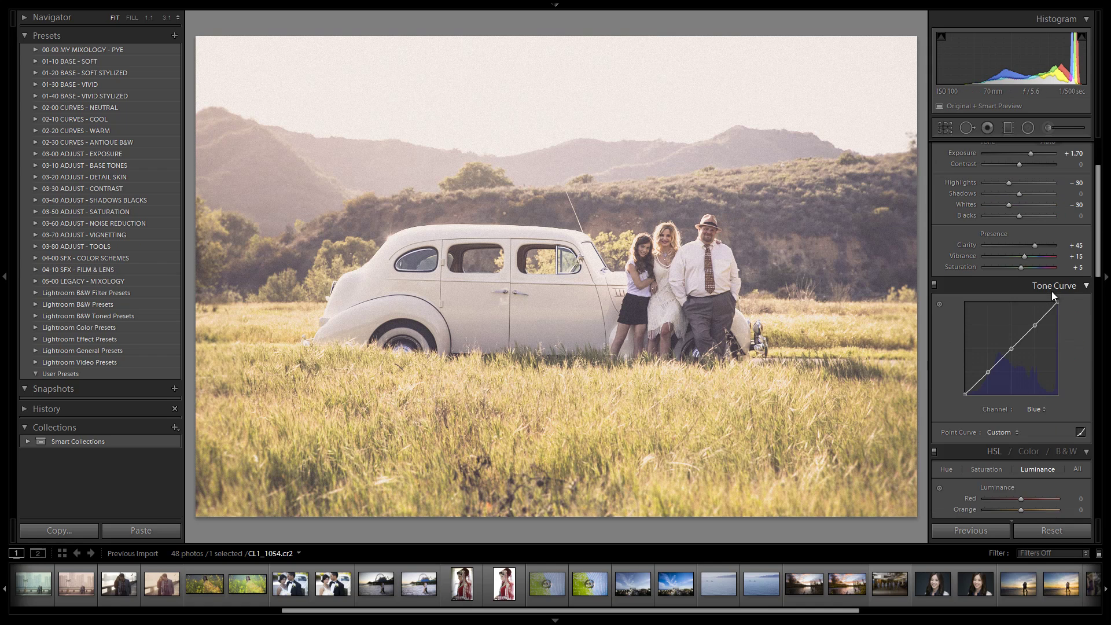
{"action": "left_click", "coordinate": [1031, 410]}
{"action": "left_click", "coordinate": [1018, 422]}
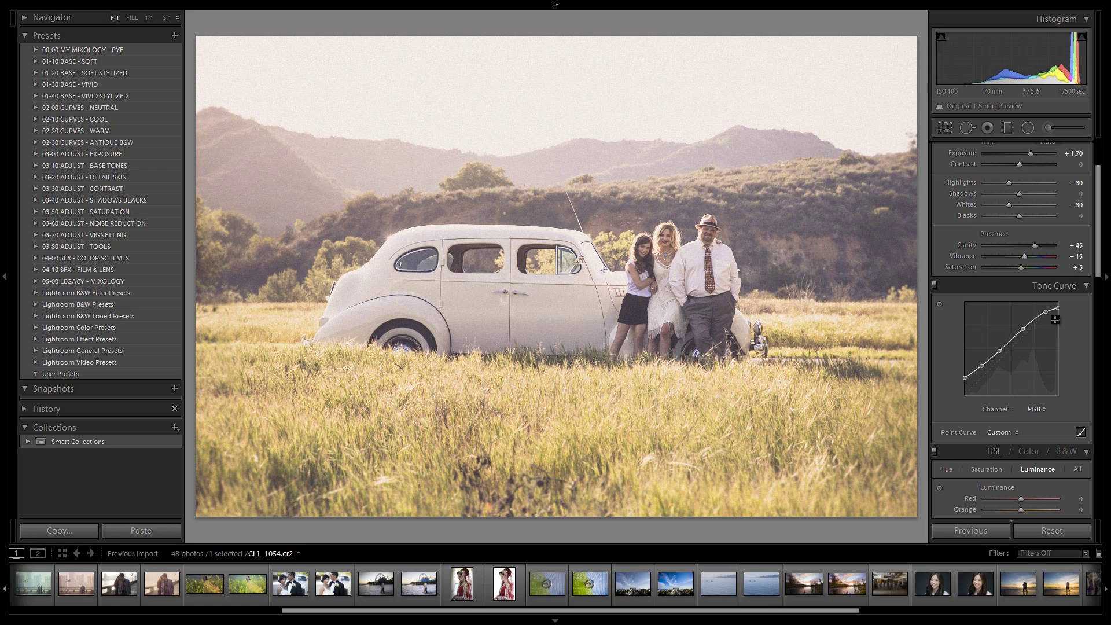
{"action": "scroll", "coordinate": [1071, 363], "scroll_direction": "down", "scroll_amount": 3}
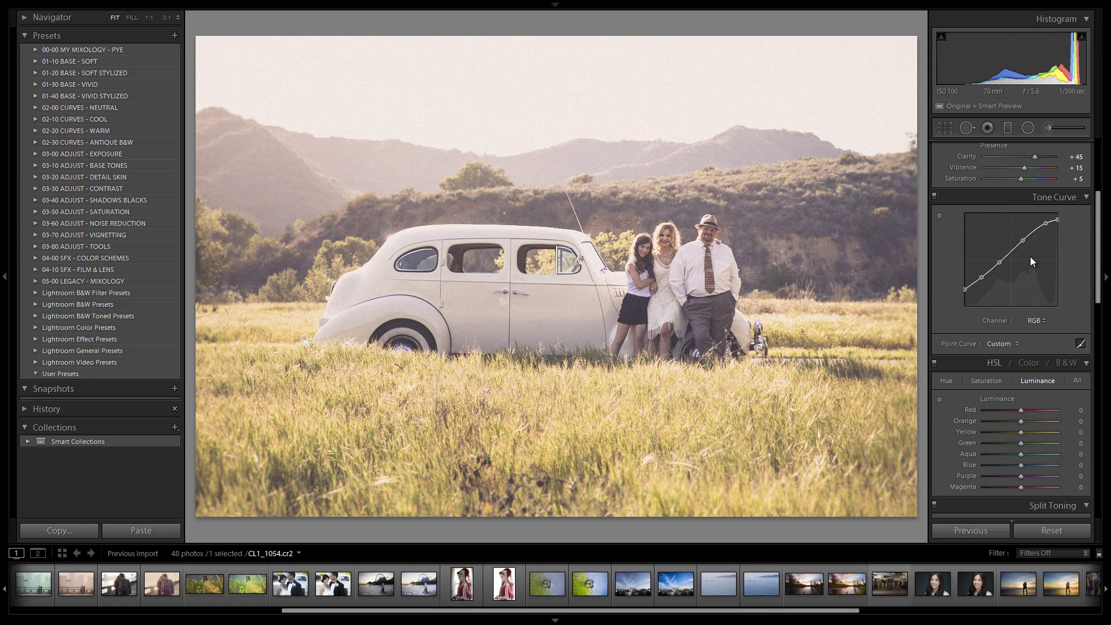
Examine the tone curve's red, green and blue channels one after another, and return to the RGB channel
{"action": "left_click", "coordinate": [1037, 321]}
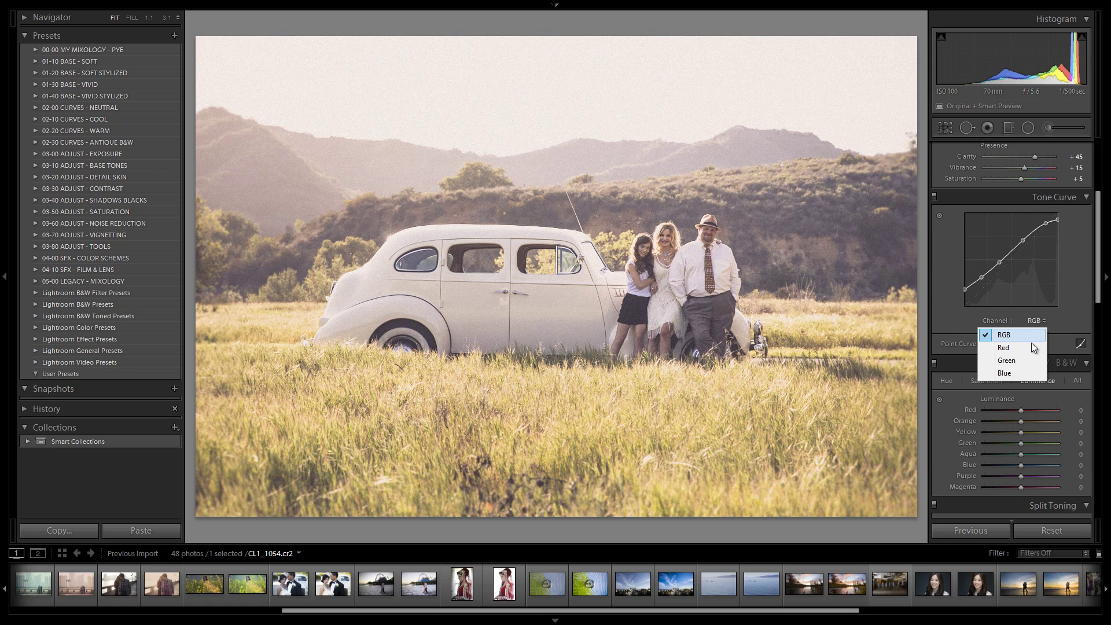
{"action": "left_click", "coordinate": [1034, 347]}
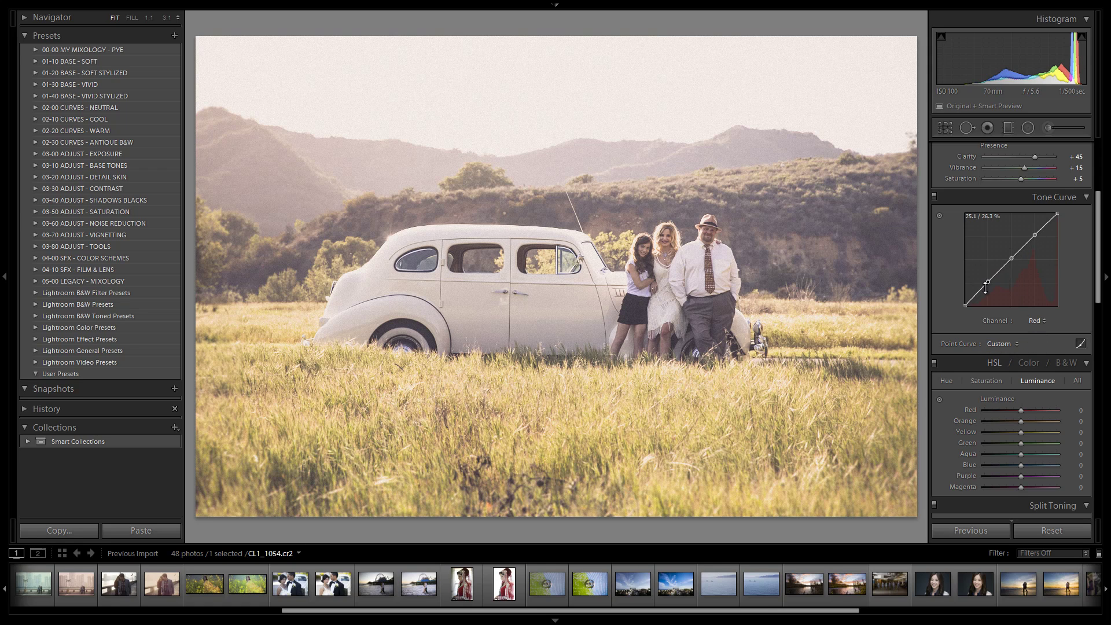
{"action": "left_click", "coordinate": [1039, 320]}
{"action": "left_click", "coordinate": [1034, 361]}
{"action": "left_click", "coordinate": [1013, 260]}
{"action": "left_click", "coordinate": [1039, 324]}
{"action": "left_click", "coordinate": [1019, 363]}
{"action": "left_click", "coordinate": [1033, 322]}
{"action": "left_click", "coordinate": [1032, 334]}
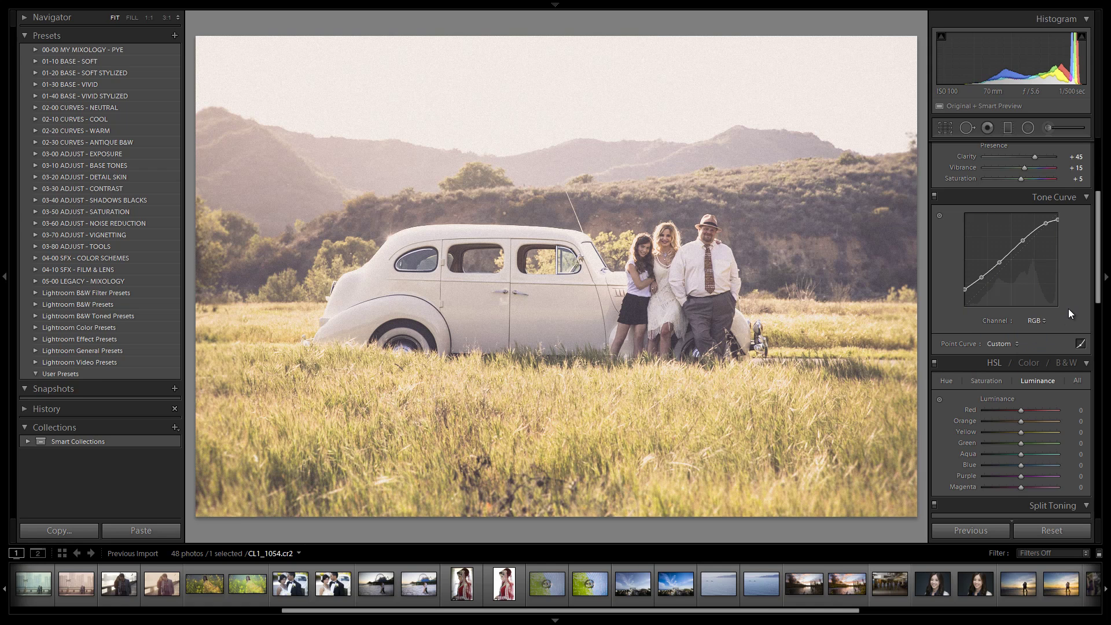
Inspect the split toning colours for the highlights and the shadows without changing them
{"action": "scroll", "coordinate": [1071, 307], "scroll_direction": "down", "scroll_amount": 5}
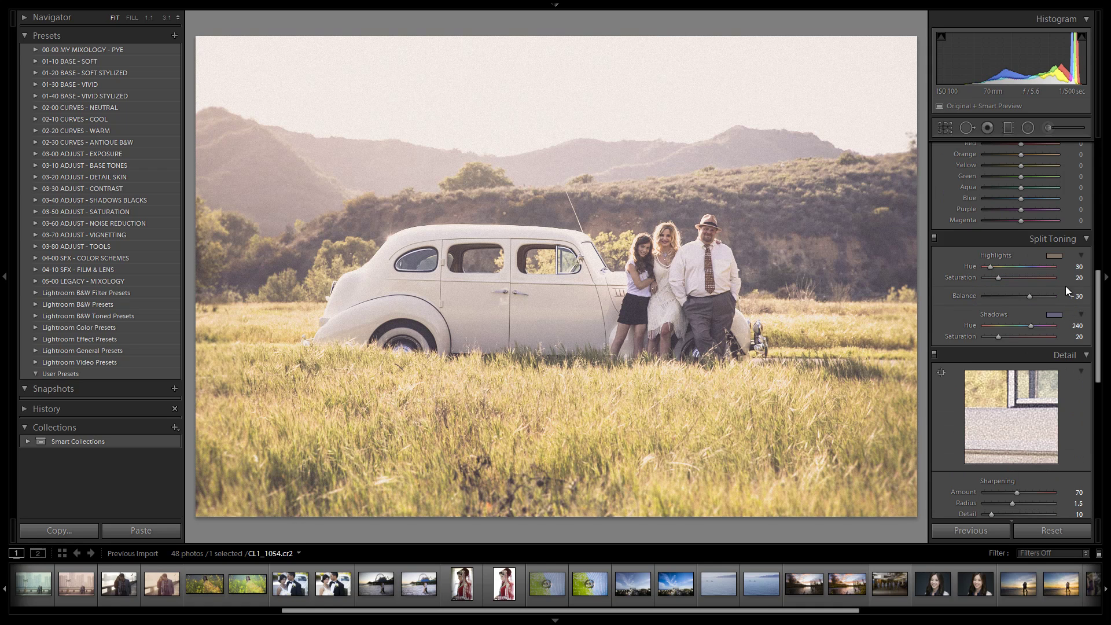
{"action": "left_click", "coordinate": [1057, 255]}
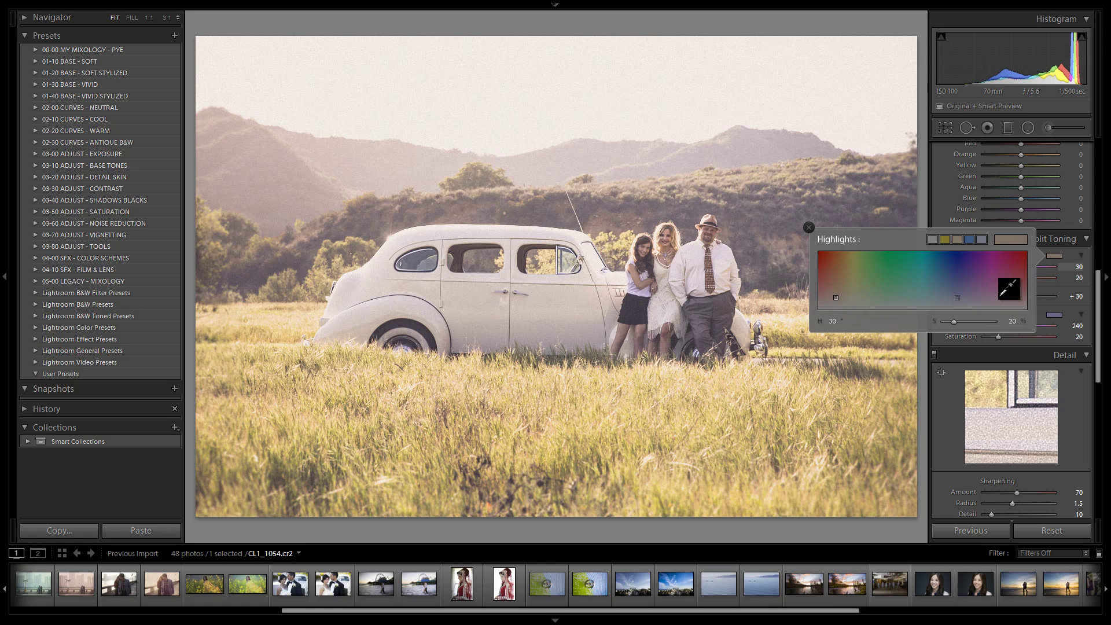
{"action": "left_click", "coordinate": [1055, 314]}
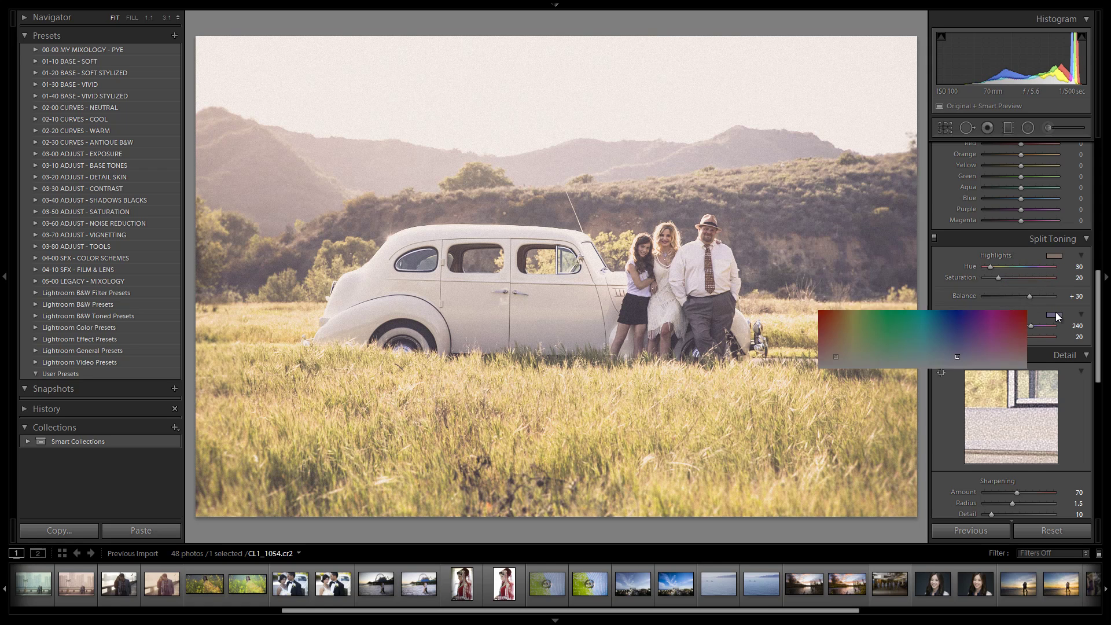
{"action": "left_click", "coordinate": [1056, 319]}
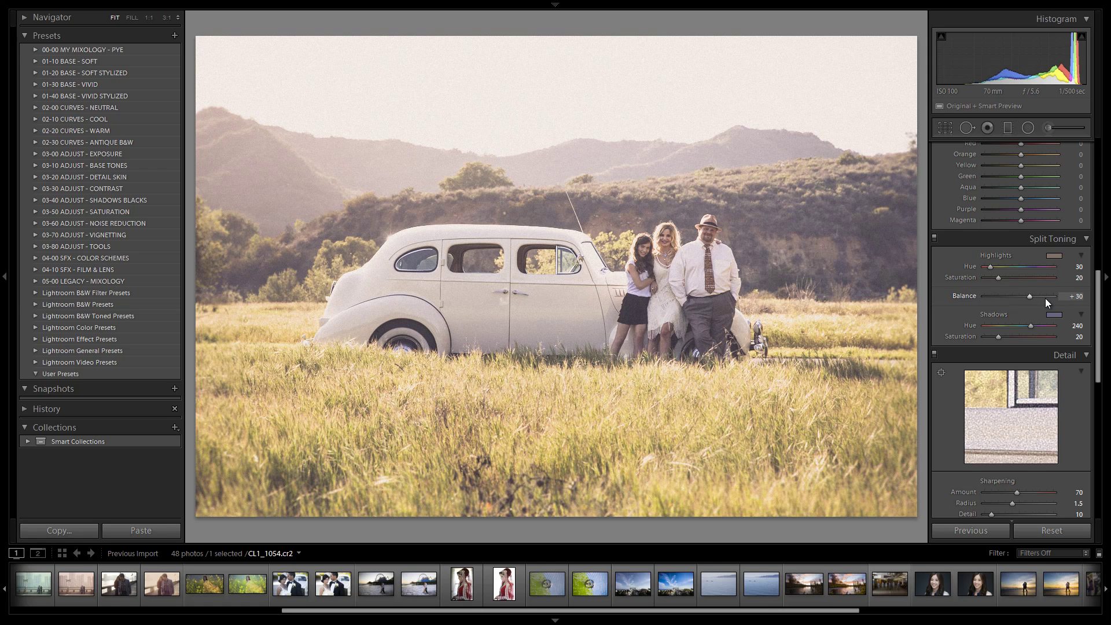
Review the sharpening, noise reduction, lens vignetting and film grain settings
{"action": "scroll", "coordinate": [1046, 297], "scroll_direction": "down", "scroll_amount": 5}
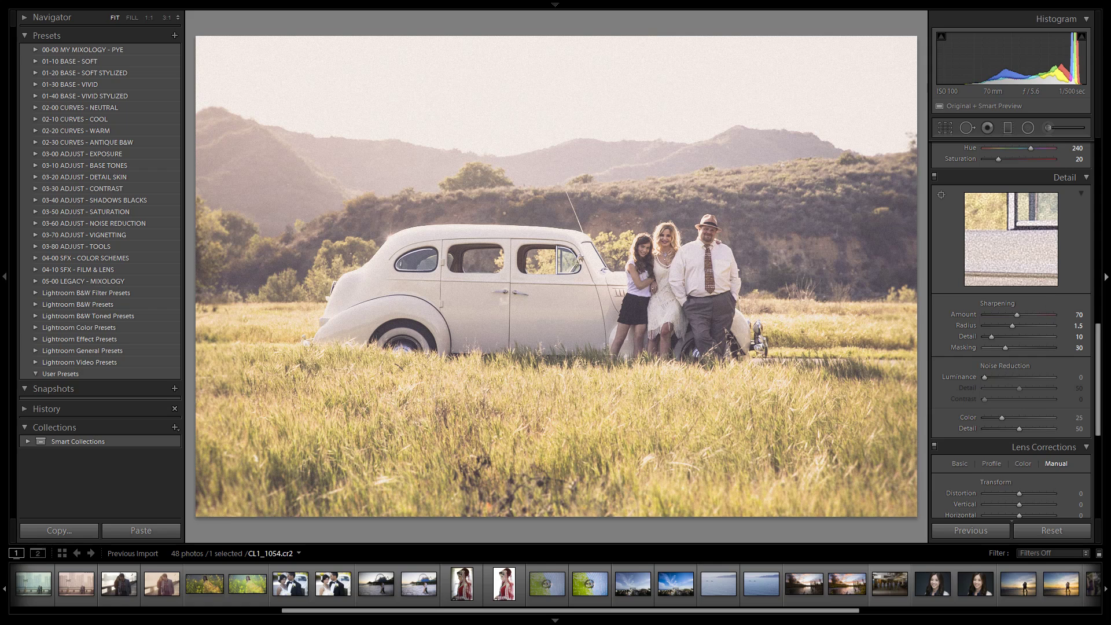
{"action": "scroll", "coordinate": [1054, 329], "scroll_direction": "down", "scroll_amount": 3}
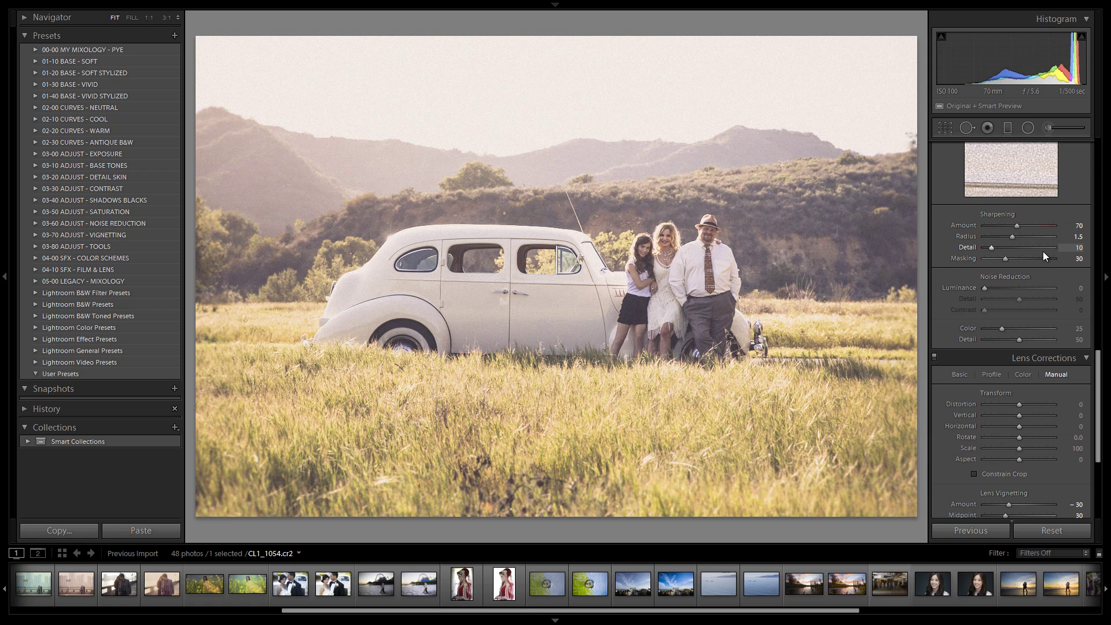
{"action": "scroll", "coordinate": [1031, 322], "scroll_direction": "down", "scroll_amount": 6}
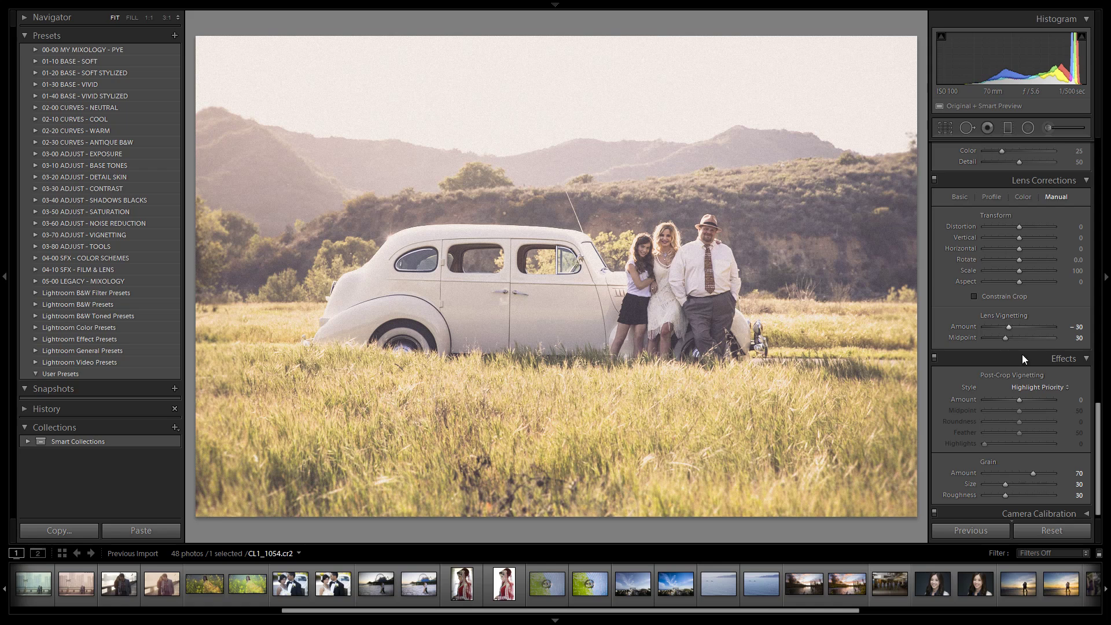
{"action": "scroll", "coordinate": [1027, 353], "scroll_direction": "down", "scroll_amount": 1}
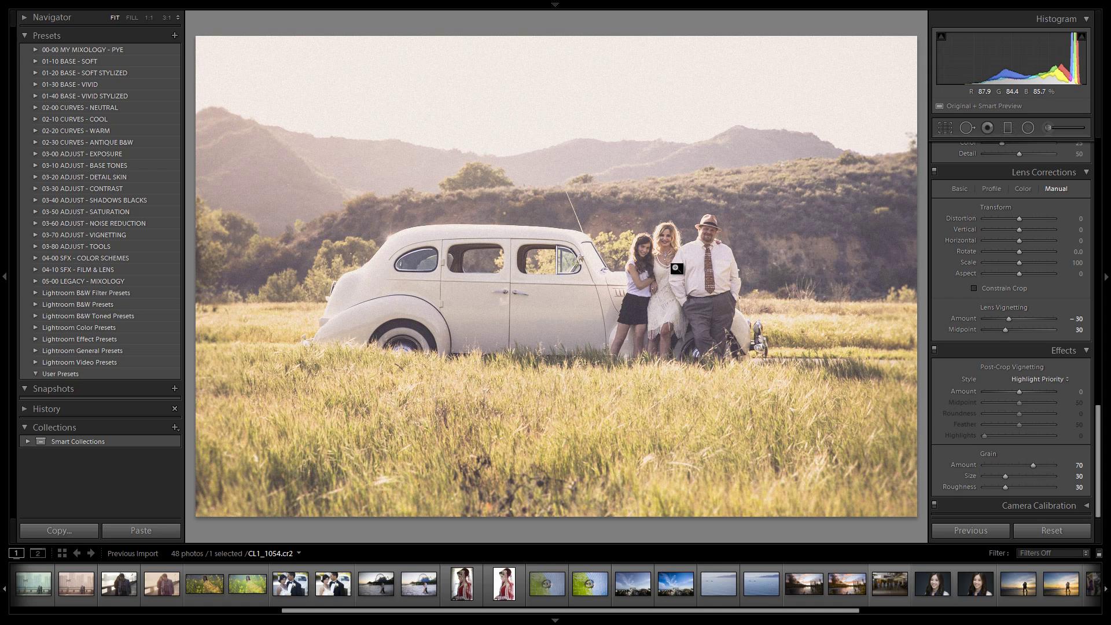
Compare the Medium, Light and Heavy Film Grain presets on the family at 1:1, keep 11d. Heavy Film Grain, and return to the fitted view
{"action": "left_click", "coordinate": [679, 249]}
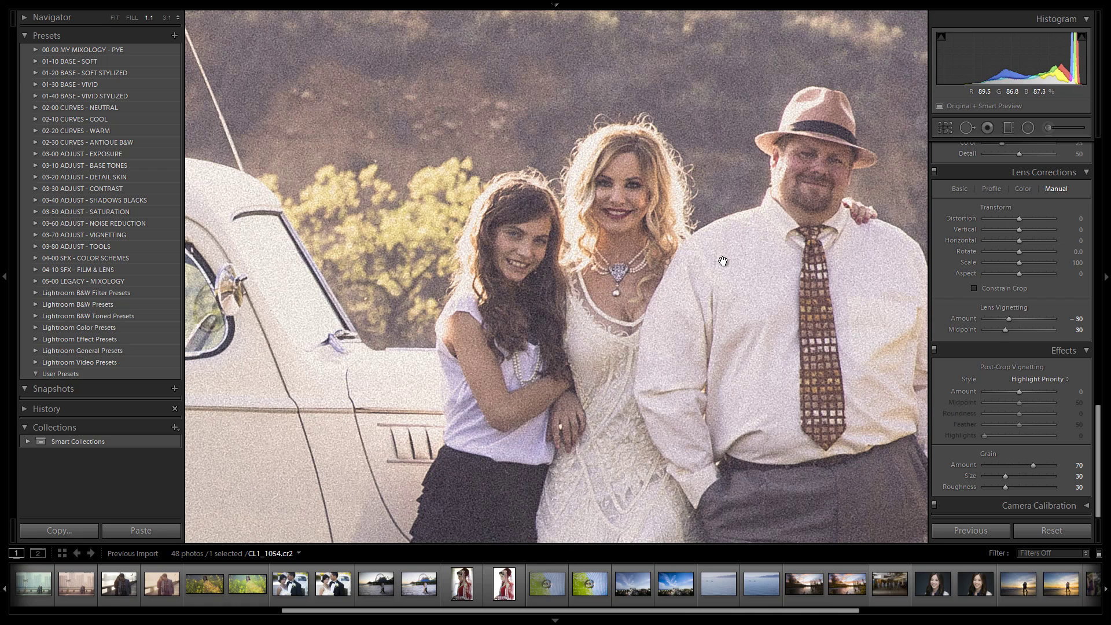
{"action": "left_click_drag", "start_coordinate": [774, 257], "coordinate": [753, 265]}
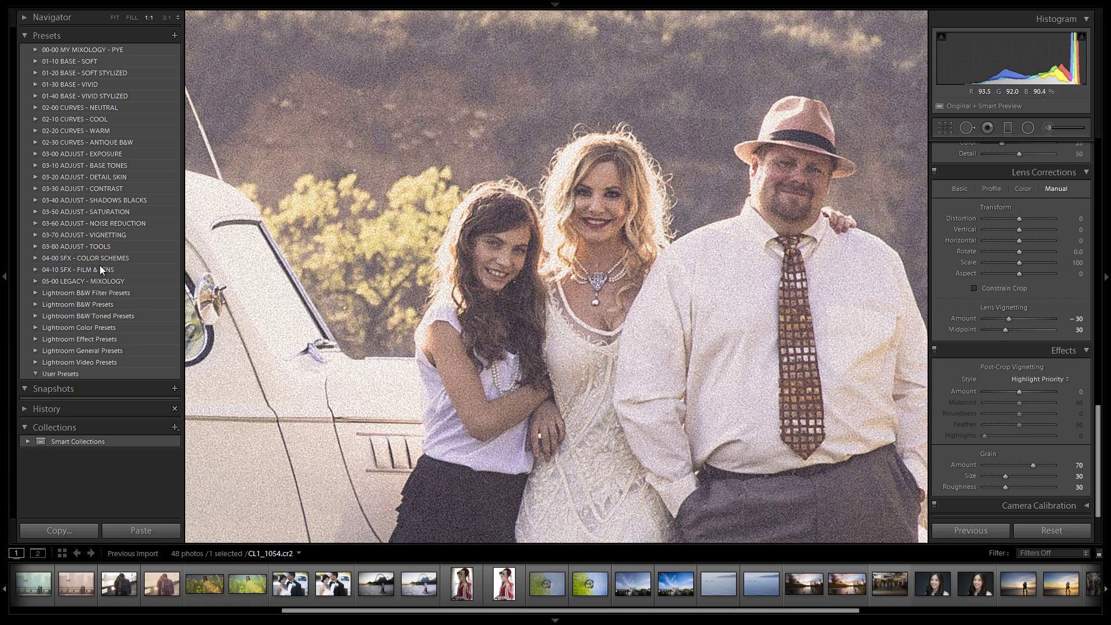
{"action": "left_click", "coordinate": [36, 270]}
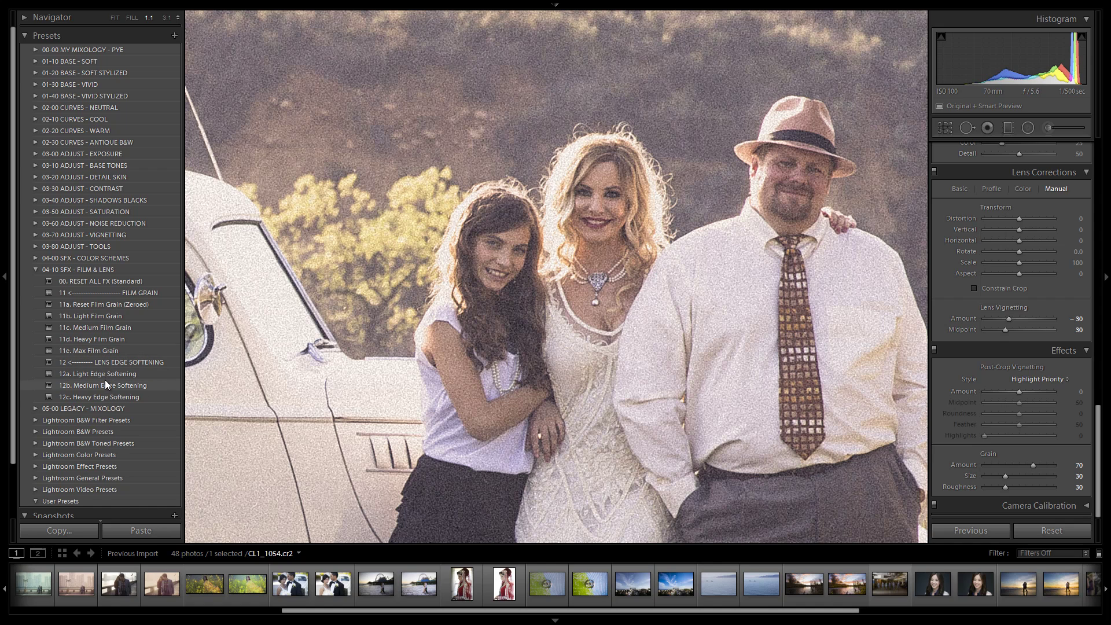
{"action": "left_click", "coordinate": [109, 327]}
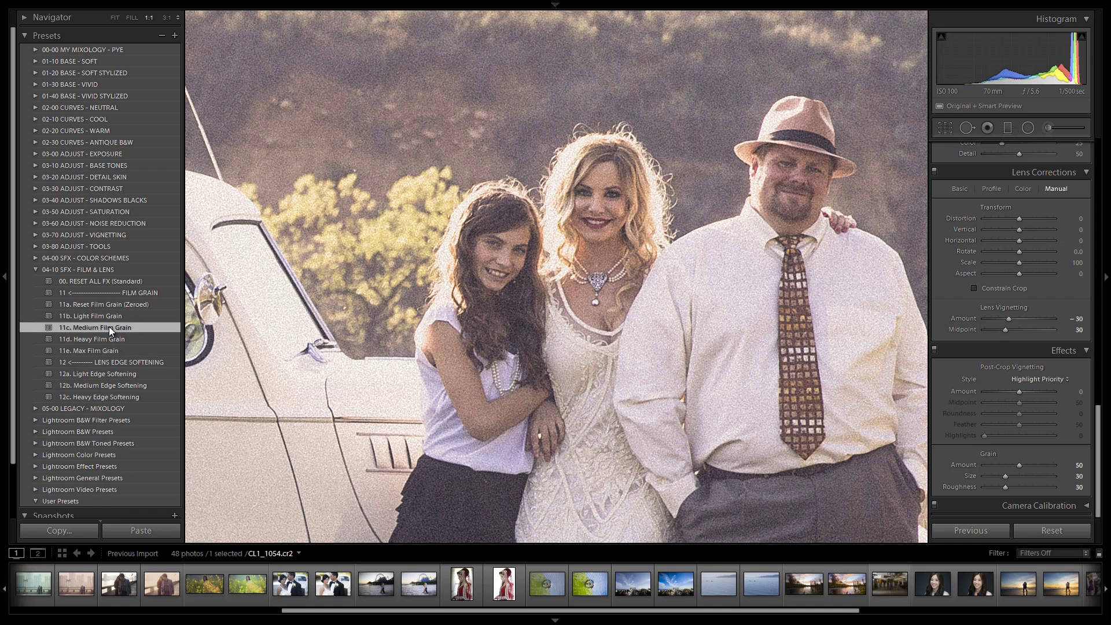
{"action": "left_click", "coordinate": [116, 317]}
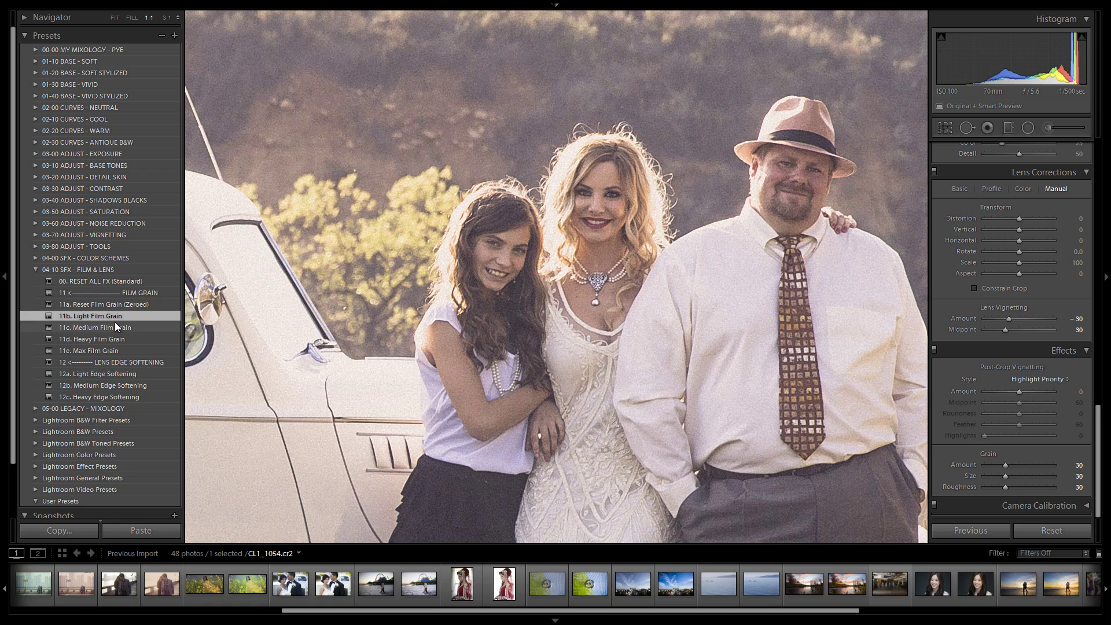
{"action": "left_click", "coordinate": [116, 326]}
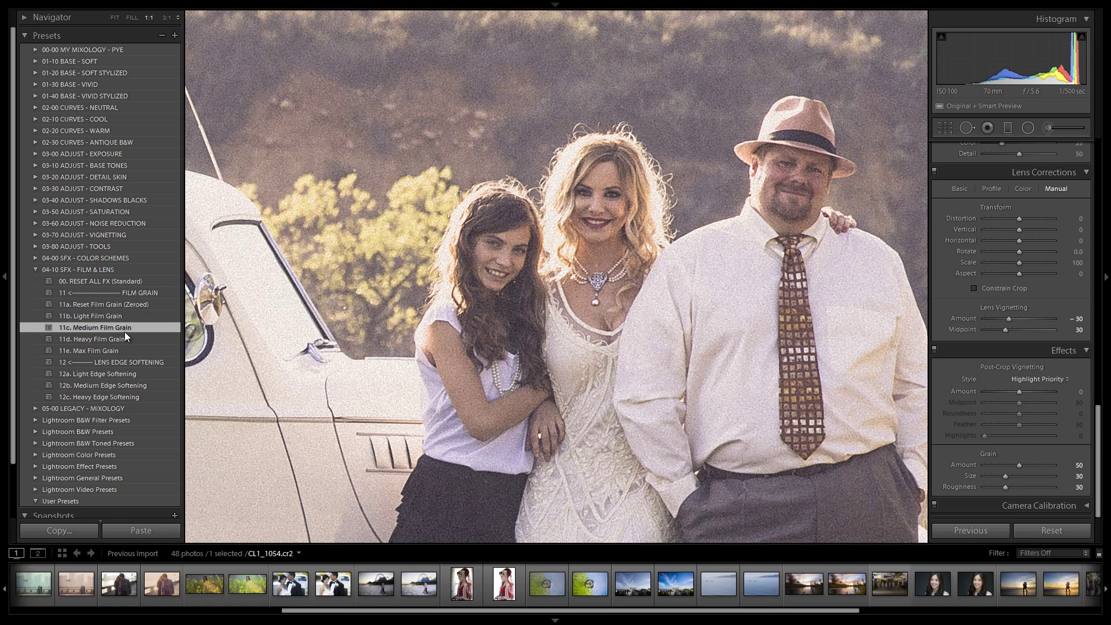
{"action": "left_click", "coordinate": [126, 336]}
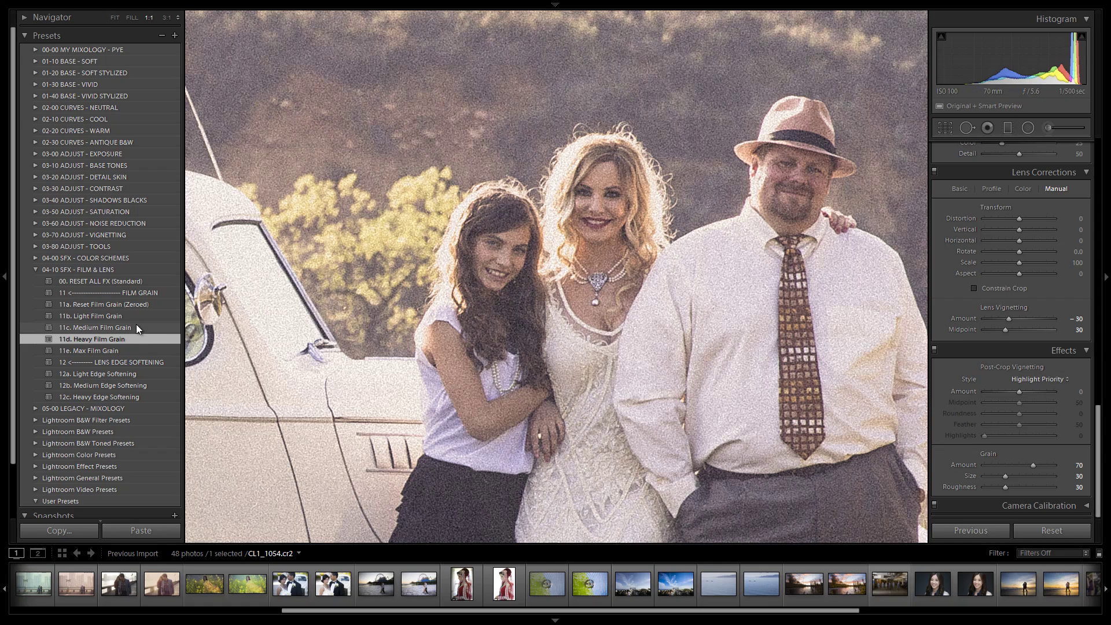
{"action": "left_click", "coordinate": [427, 313]}
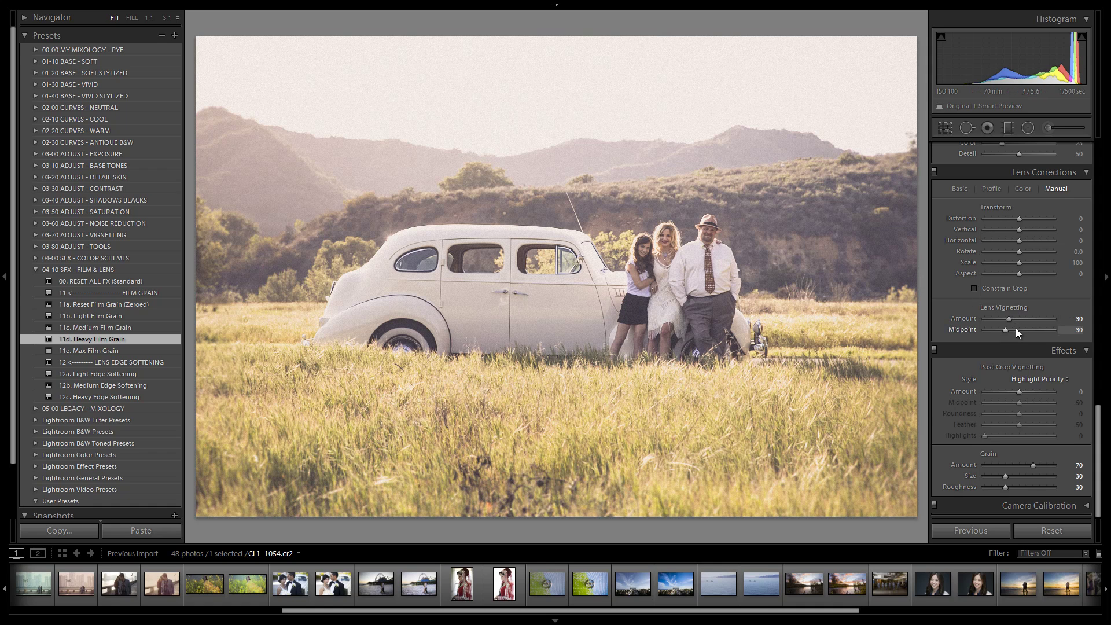
Compare the finished photo with its original version several times, ending on the edited version
{"action": "scroll", "coordinate": [1016, 328], "scroll_direction": "up", "scroll_amount": 5}
{"action": "key", "text": "backslash"}
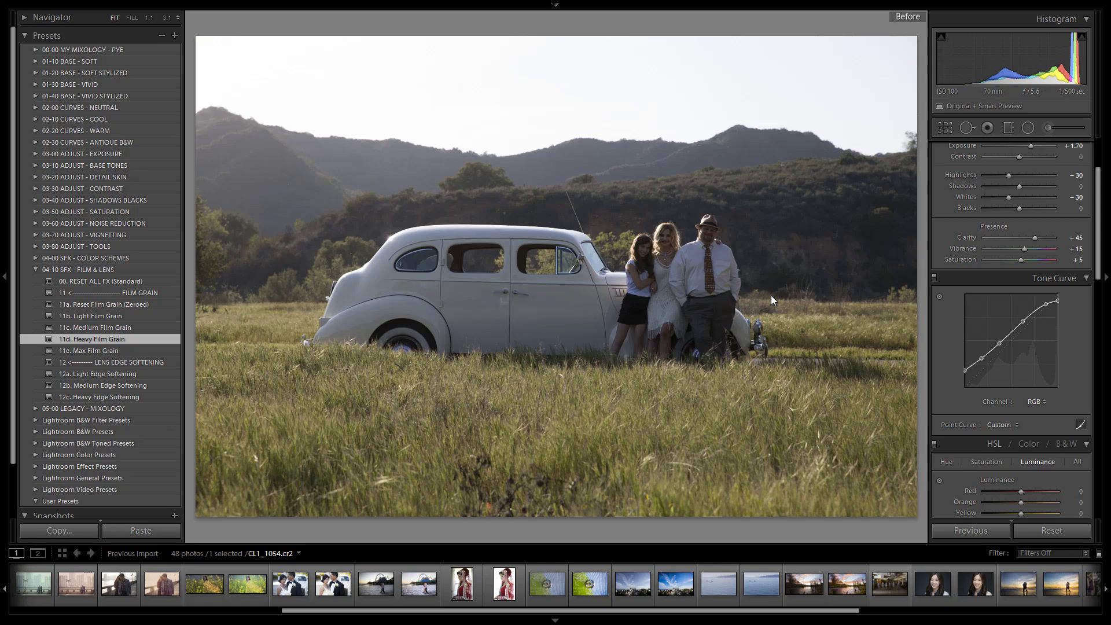
{"action": "key", "text": "backslash"}
{"action": "key", "text": "backslash"}
{"action": "key", "text": "backslash"}
{"action": "key", "text": "backslash"}
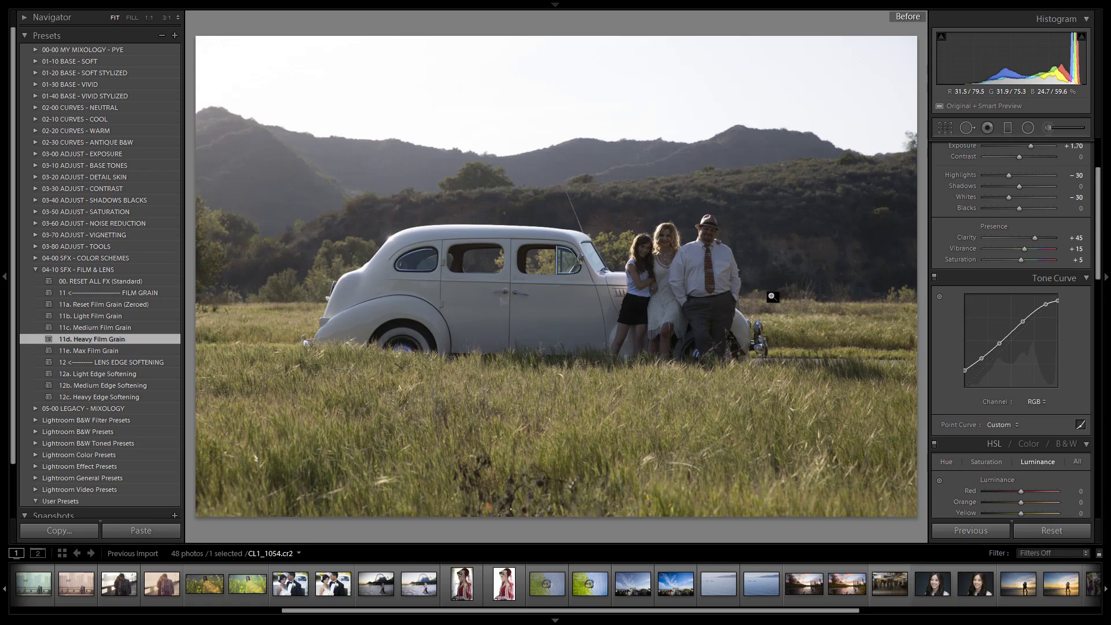
{"action": "key", "text": "backslash"}
{"action": "key", "text": "backslash"}
{"action": "key", "text": "backslash"}
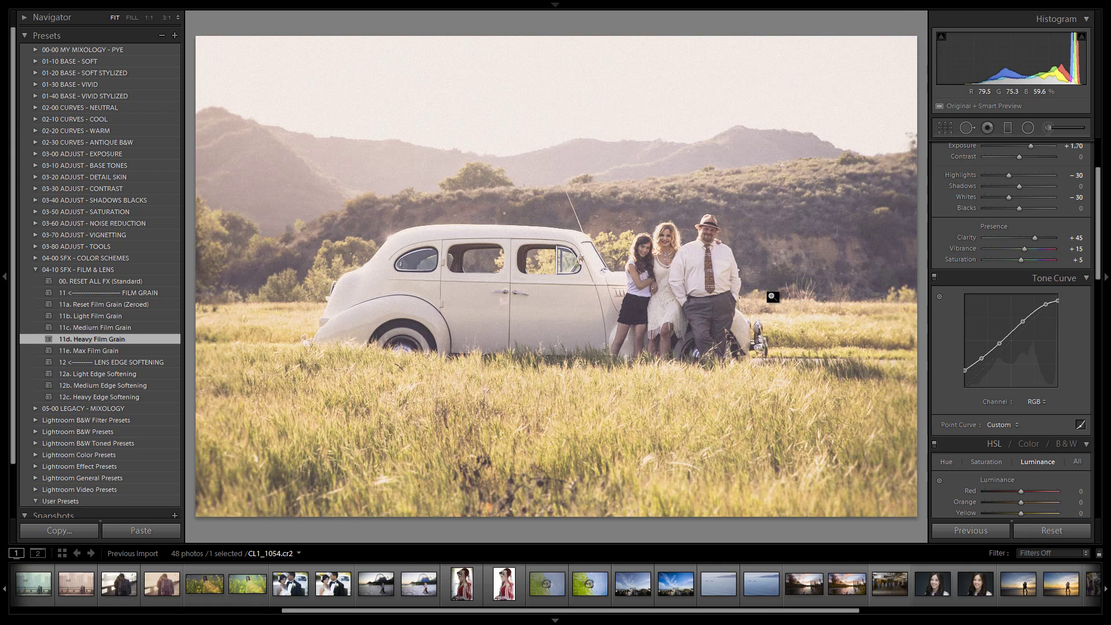